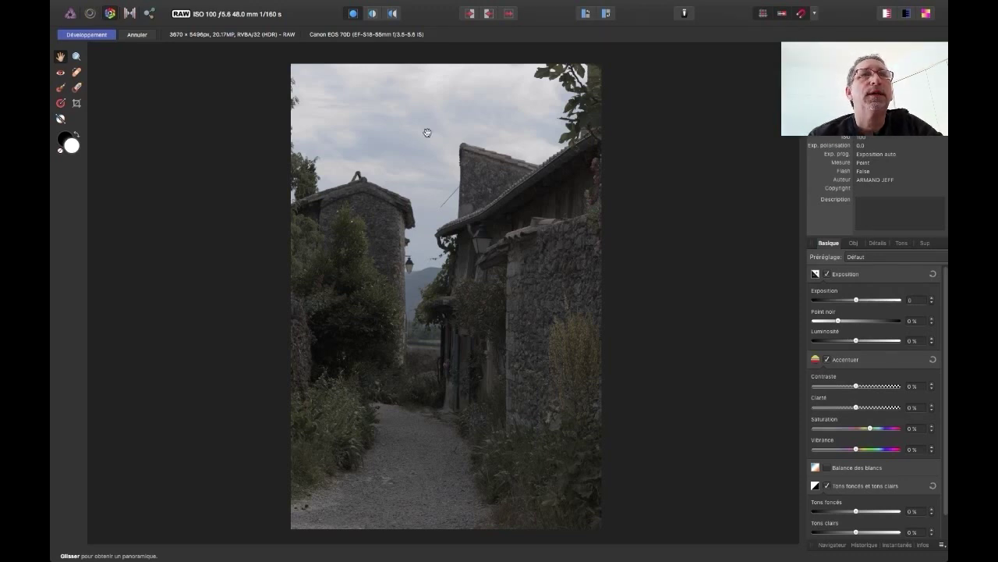
Brighten the raw alley photo to about 20% and pull highlights to -100%
drag(856, 341, 898, 341)
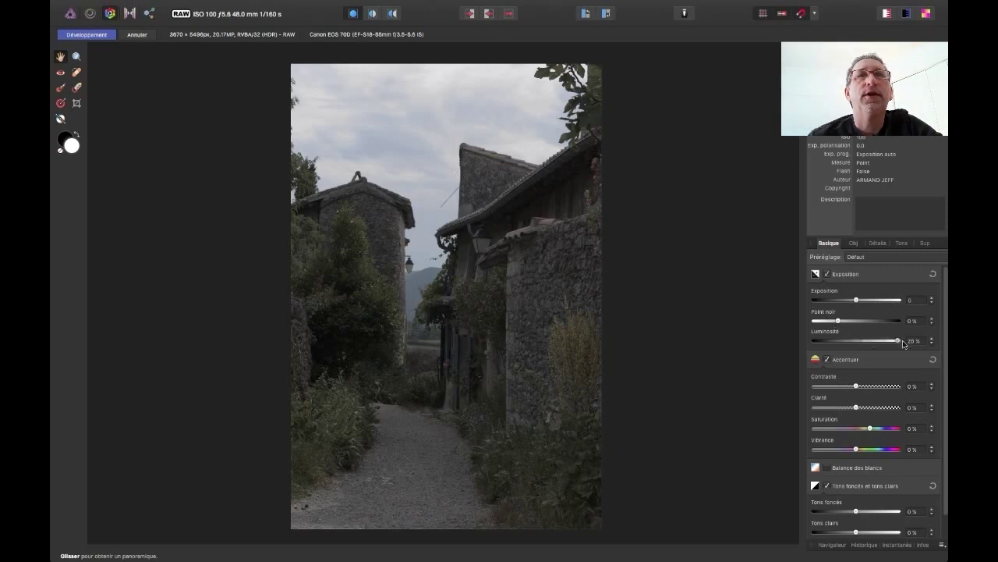
scroll(865, 493, down, 1)
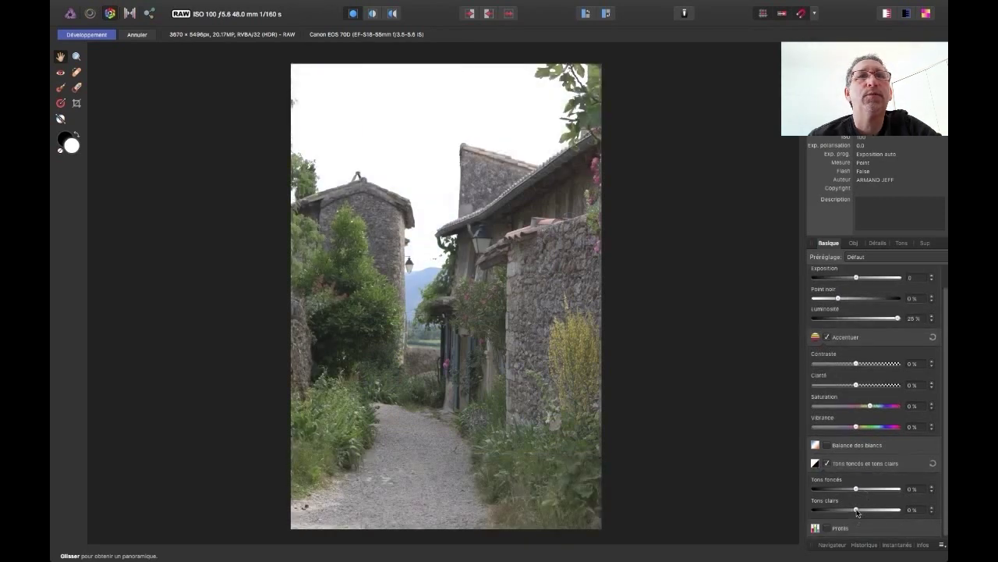
drag(858, 510, 812, 510)
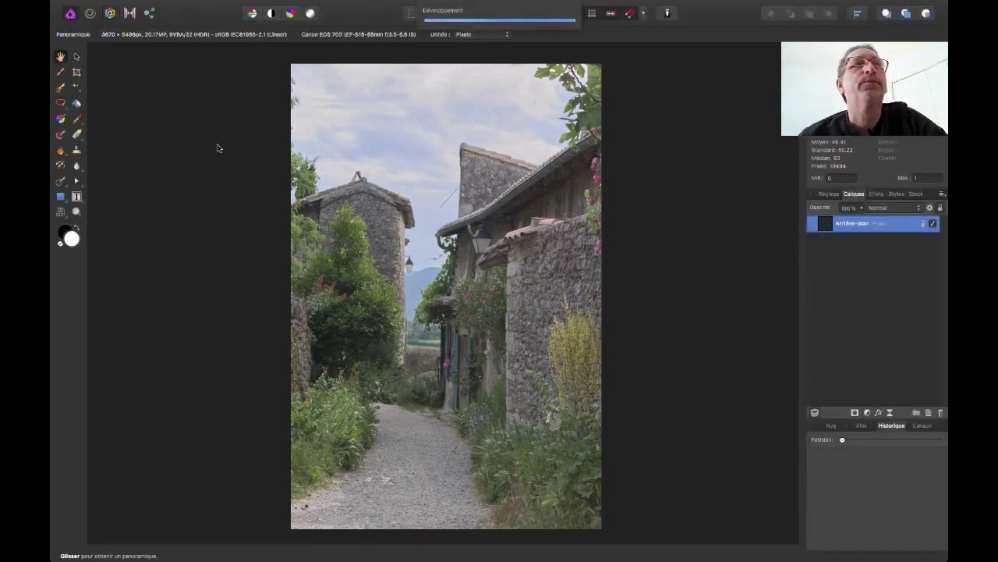
Duplicate the Arrière-plan layer and rename the copy 'paysage urbain'
right_click(849, 224)
click(837, 311)
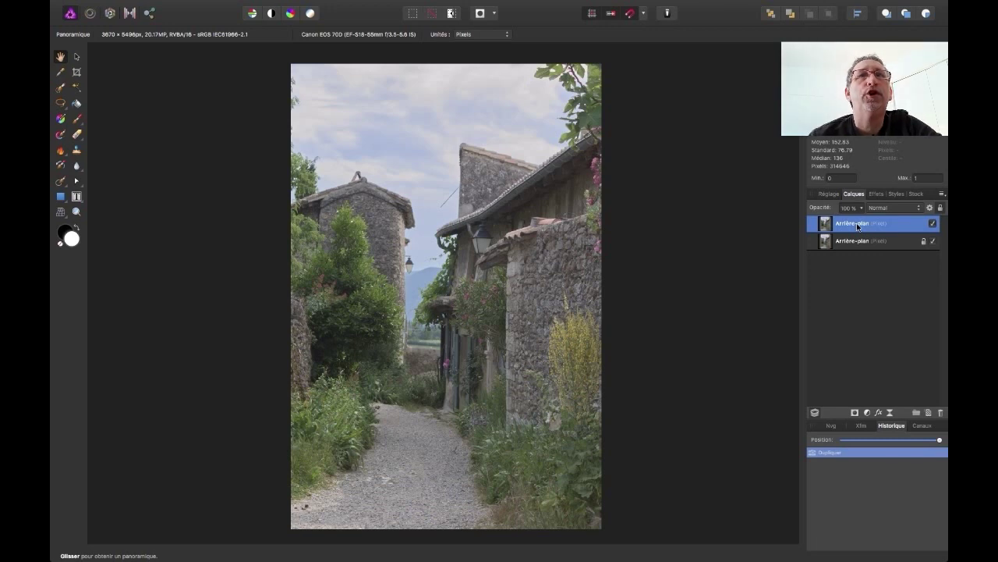
double_click(857, 224)
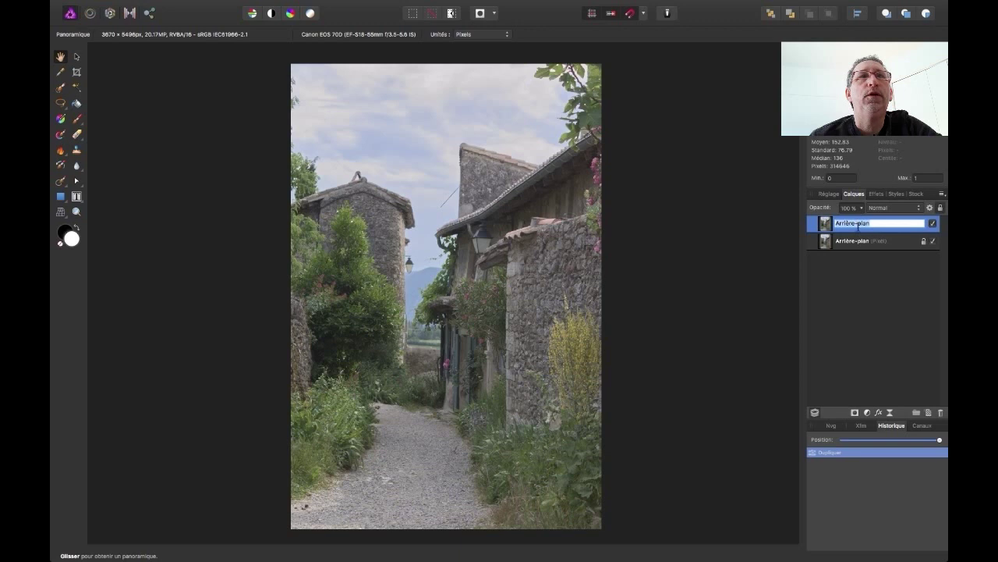
text(pays)
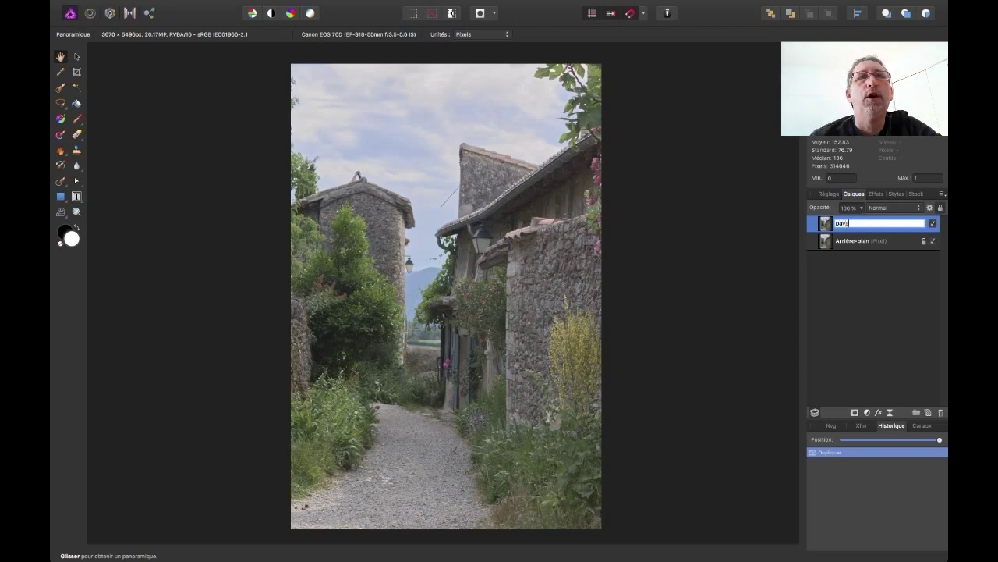
text(age)
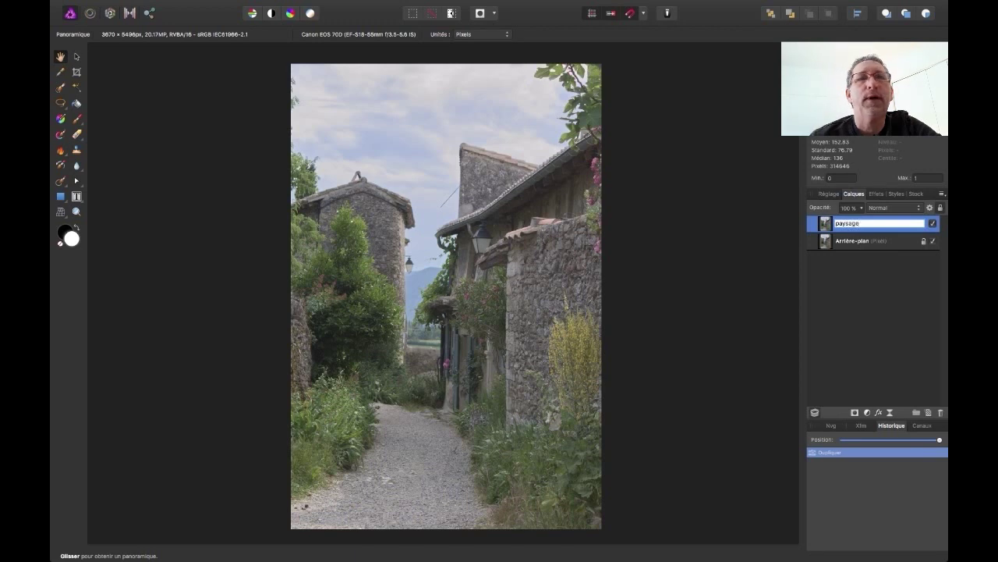
text( ur)
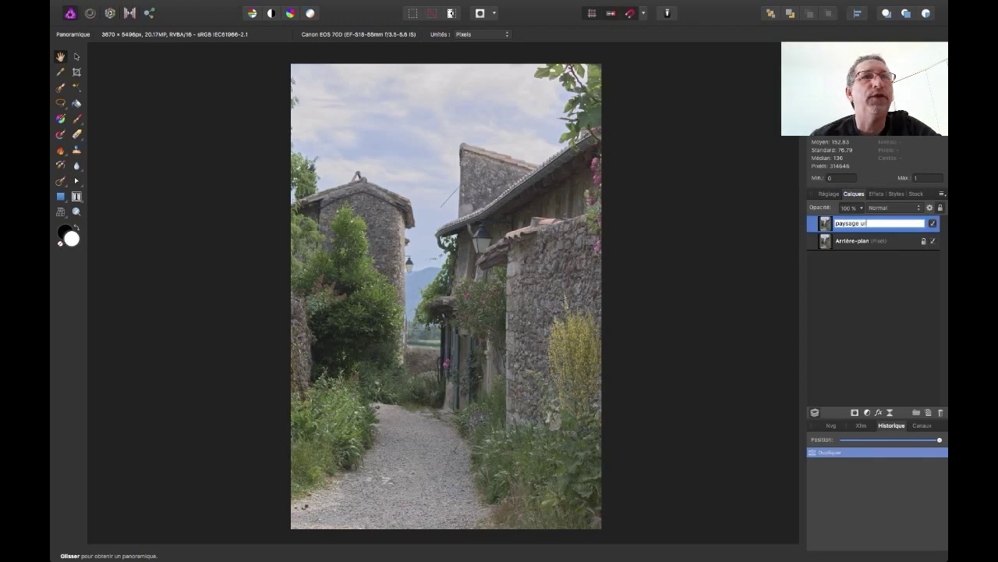
text(bain)
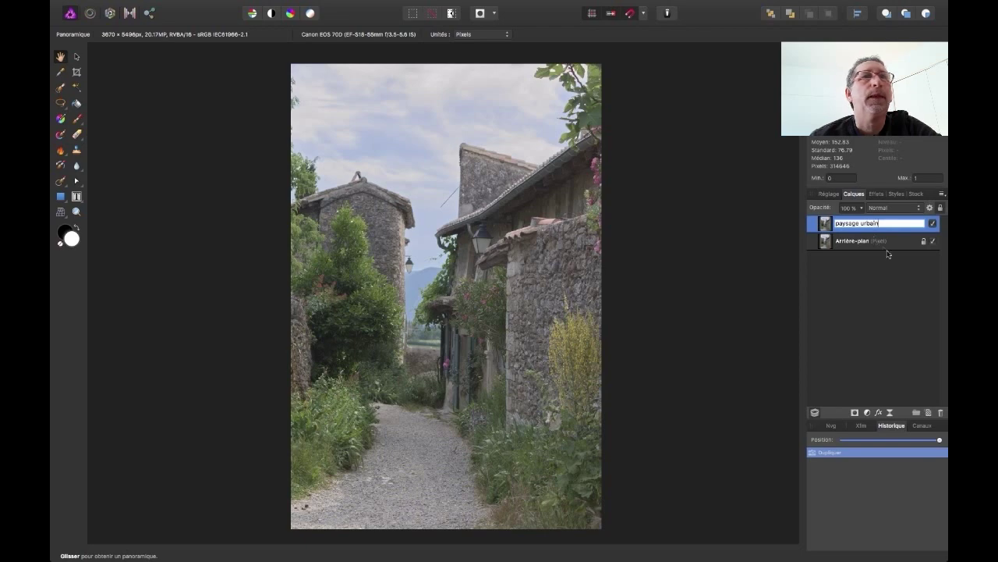
key(Return)
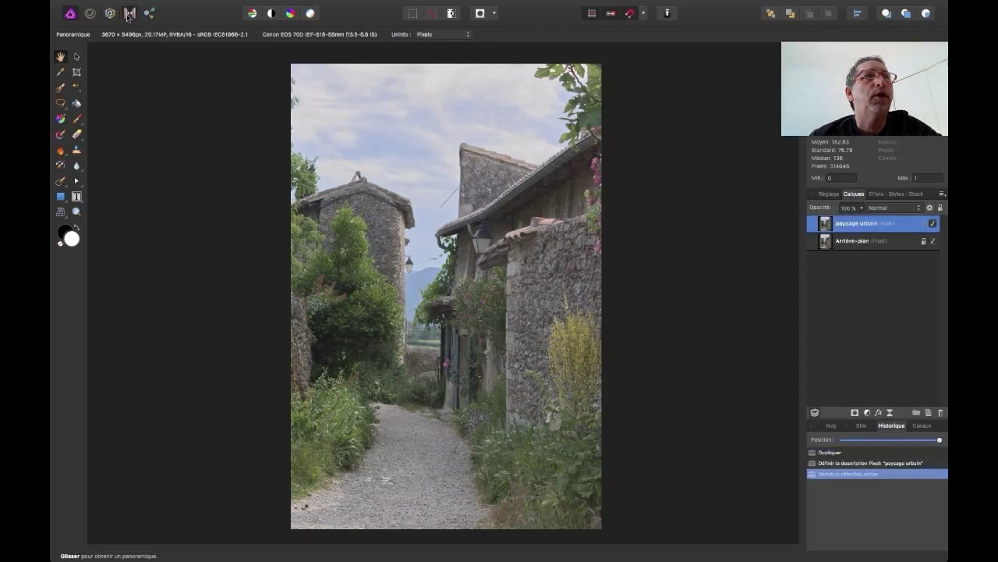
click(129, 13)
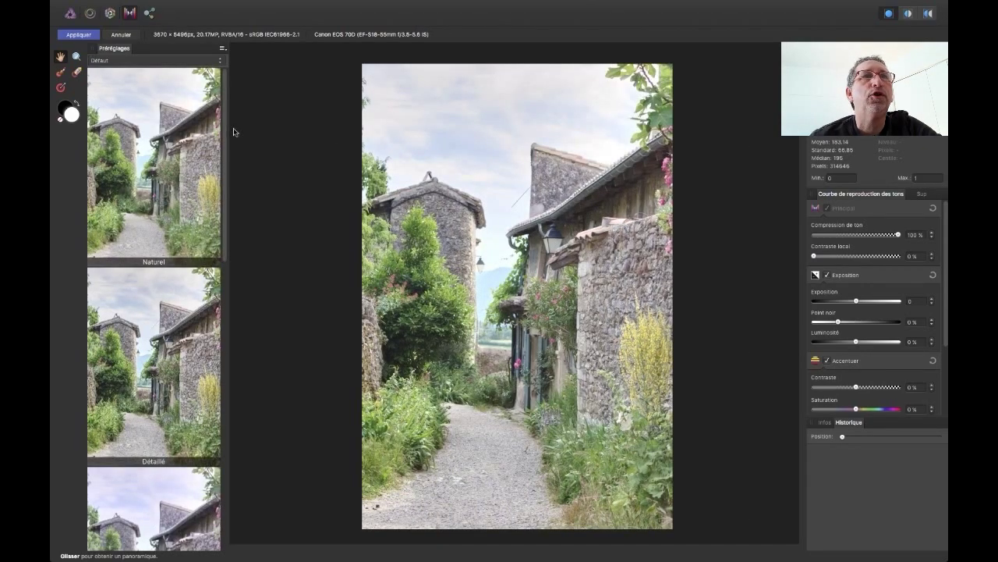
Browse the tone-mapping presets and switch to the James Ritson Customs category
scroll(175, 129, down, 2)
scroll(176, 129, down, 3)
scroll(175, 129, down, 3)
scroll(175, 128, down, 3)
scroll(176, 128, down, 3)
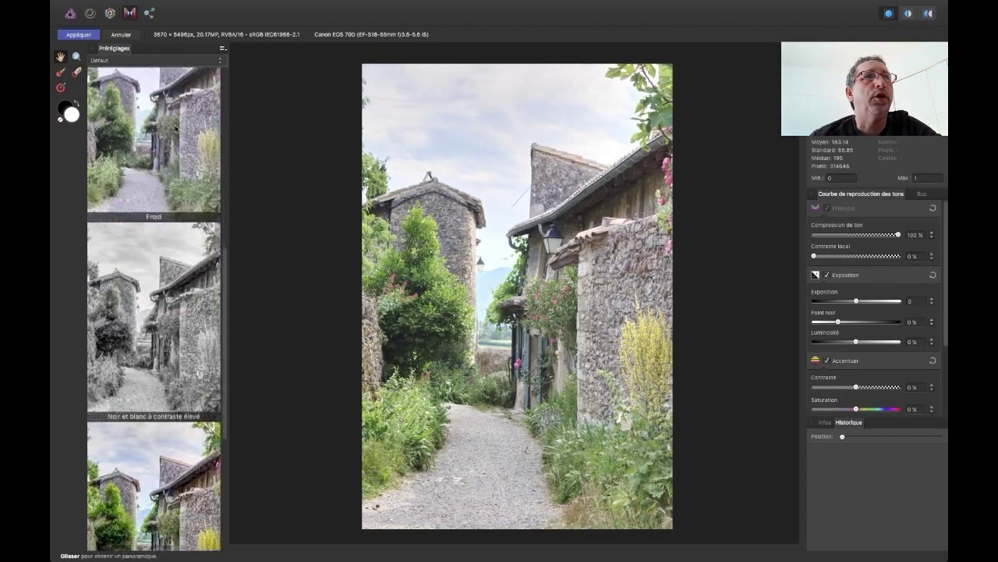
scroll(176, 129, up, 2)
scroll(176, 129, up, 4)
scroll(175, 129, up, 8)
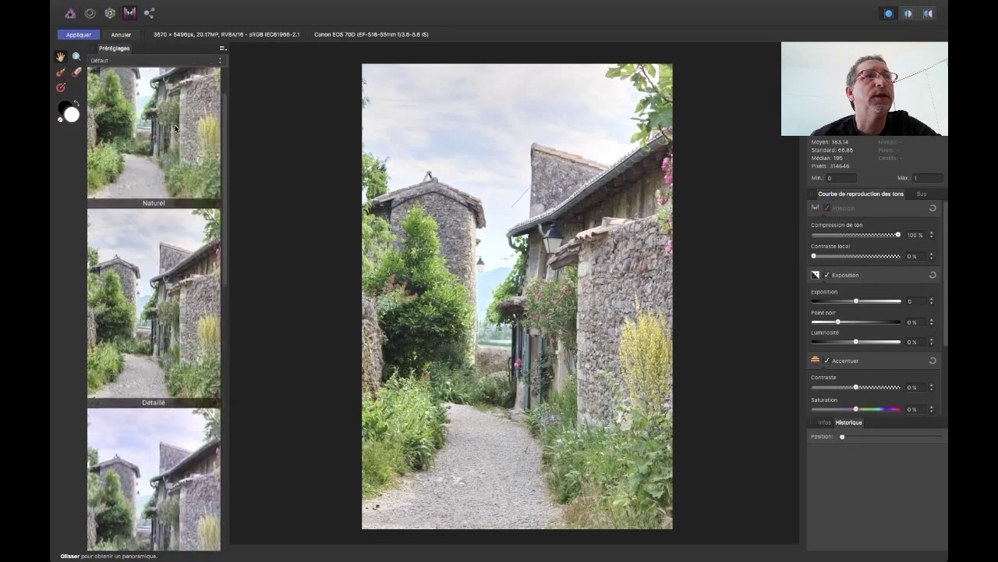
click(217, 61)
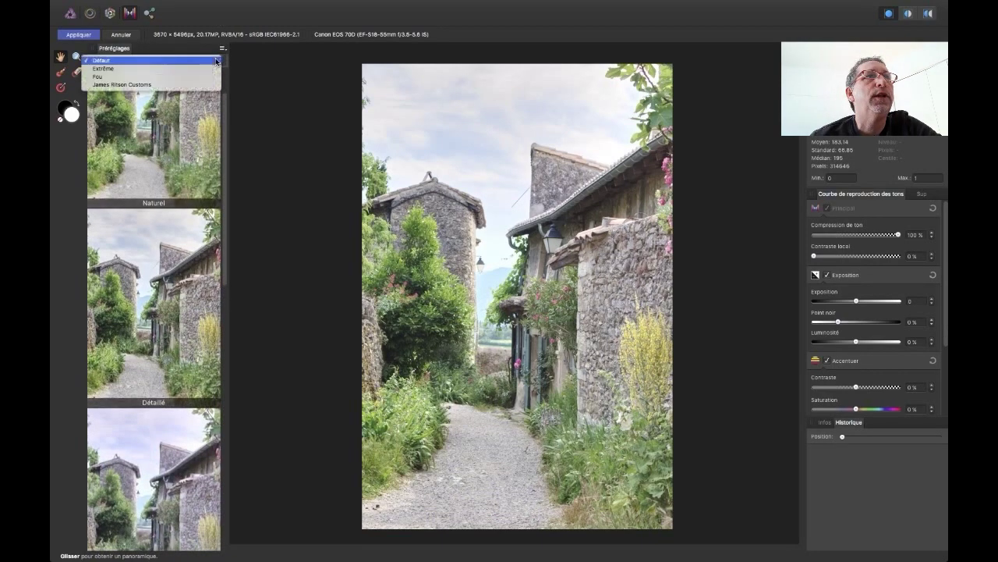
click(205, 85)
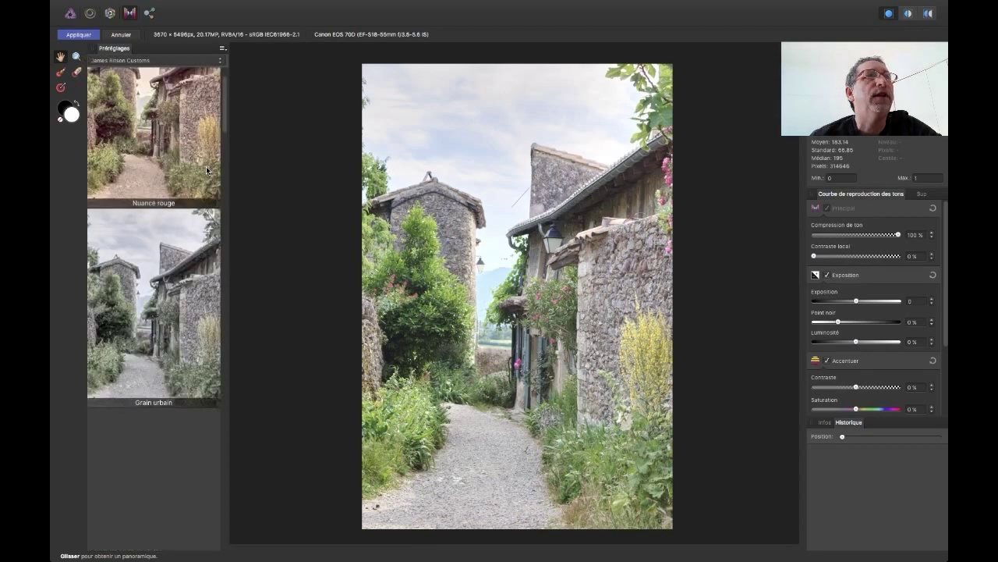
Scroll through the preset list and apply the grotte tone-mapping preset
scroll(206, 170, down, 2)
scroll(207, 170, down, 1)
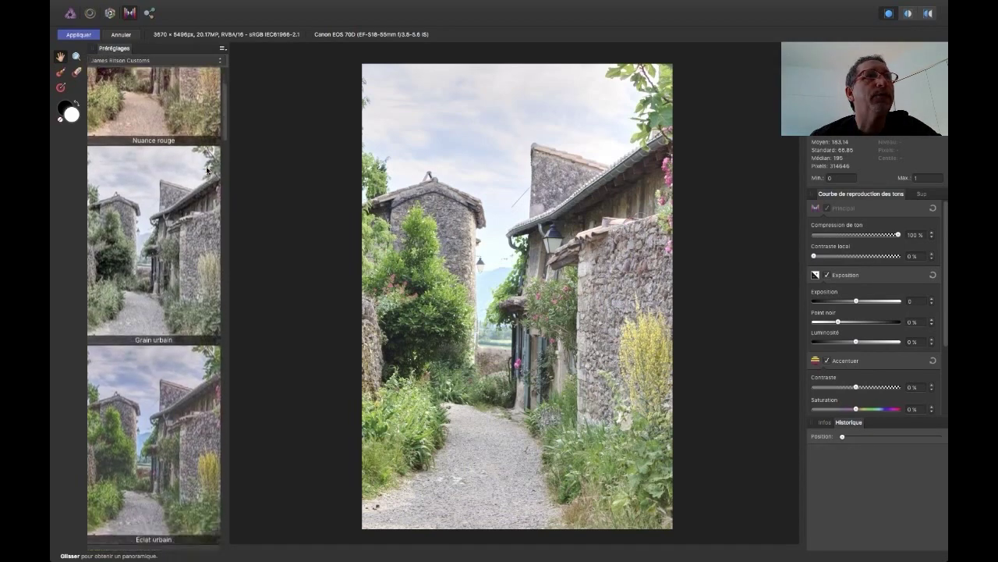
scroll(206, 170, down, 5)
scroll(207, 170, down, 2)
scroll(207, 170, down, 5)
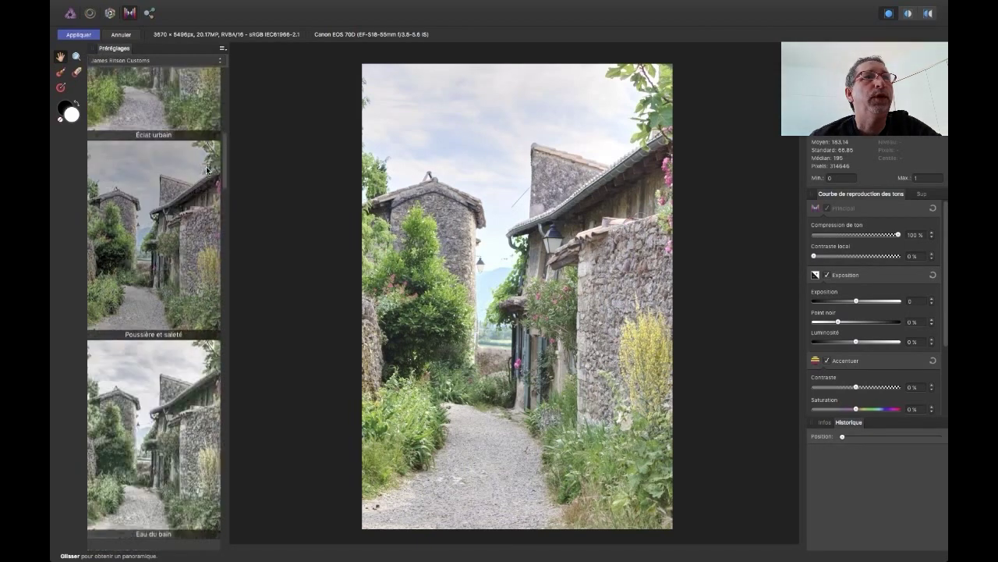
scroll(207, 170, down, 3)
scroll(207, 170, down, 2)
scroll(206, 170, down, 1)
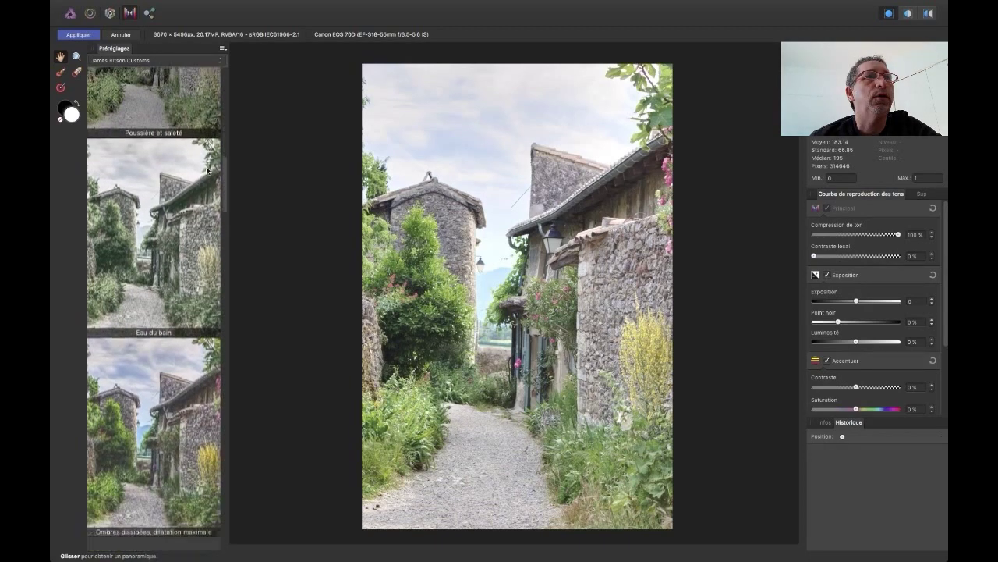
scroll(207, 170, down, 4)
scroll(207, 170, down, 2)
scroll(207, 170, down, 6)
scroll(206, 170, down, 10)
scroll(207, 170, down, 1)
scroll(207, 170, down, 2)
scroll(207, 170, down, 2)
scroll(207, 170, down, 3)
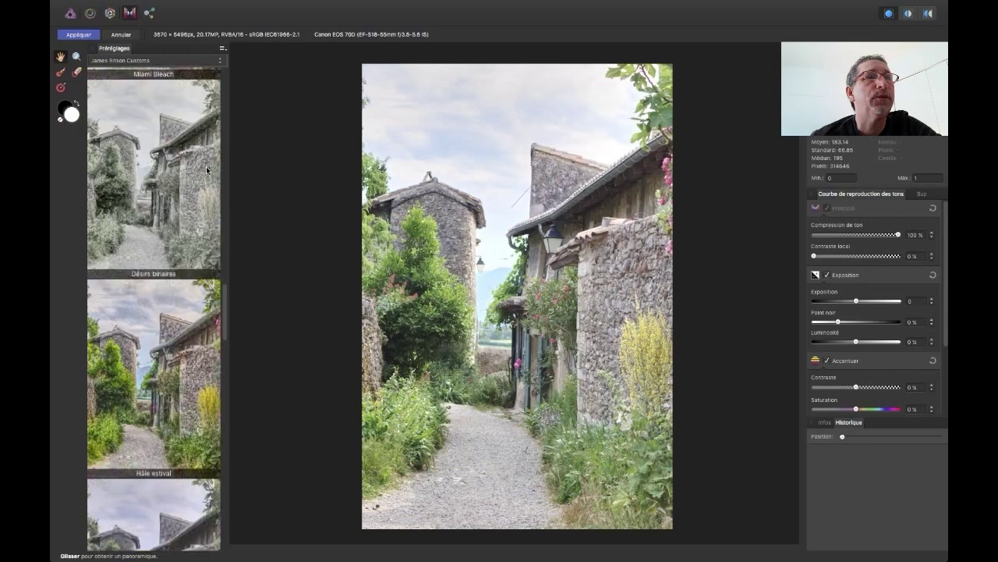
scroll(206, 170, down, 4)
scroll(206, 170, down, 1)
scroll(207, 170, down, 2)
scroll(206, 170, down, 2)
scroll(207, 170, down, 3)
scroll(206, 170, down, 1)
scroll(207, 170, down, 2)
scroll(207, 170, down, 2)
scroll(207, 170, down, 2)
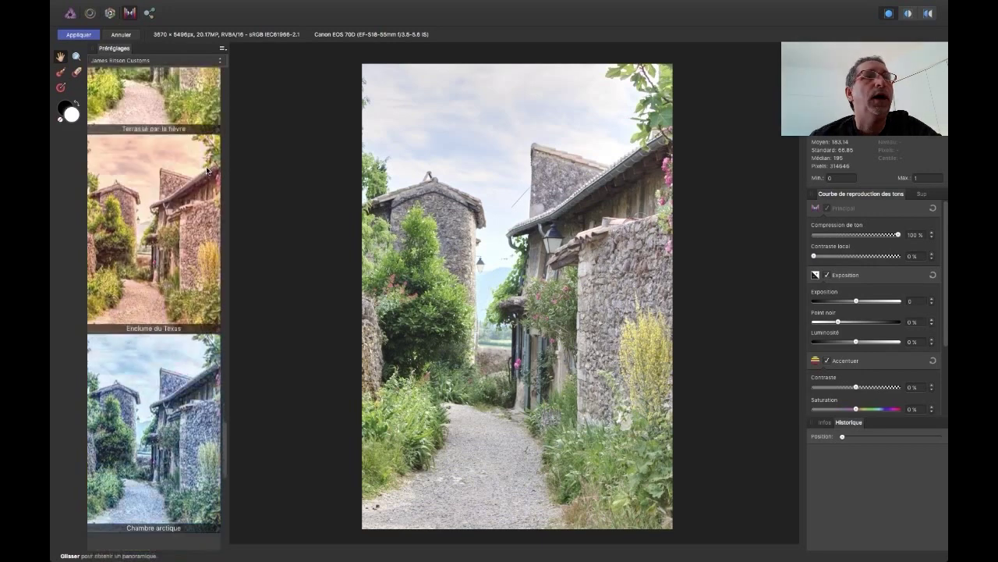
scroll(207, 170, down, 2)
scroll(207, 170, down, 1)
scroll(207, 170, down, 2)
scroll(207, 170, down, 1)
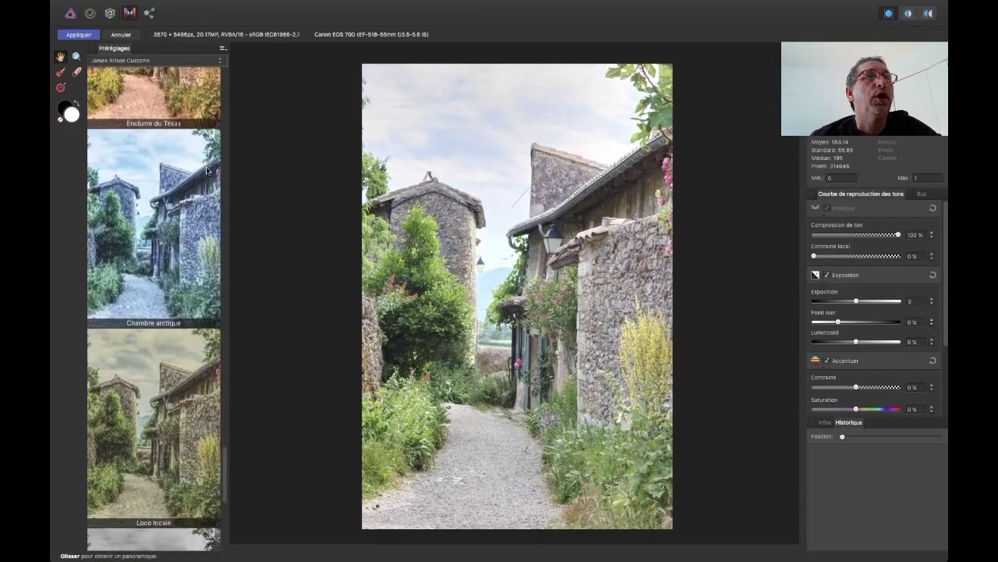
scroll(207, 170, down, 5)
scroll(206, 170, down, 1)
scroll(207, 170, down, 2)
scroll(206, 171, down, 1)
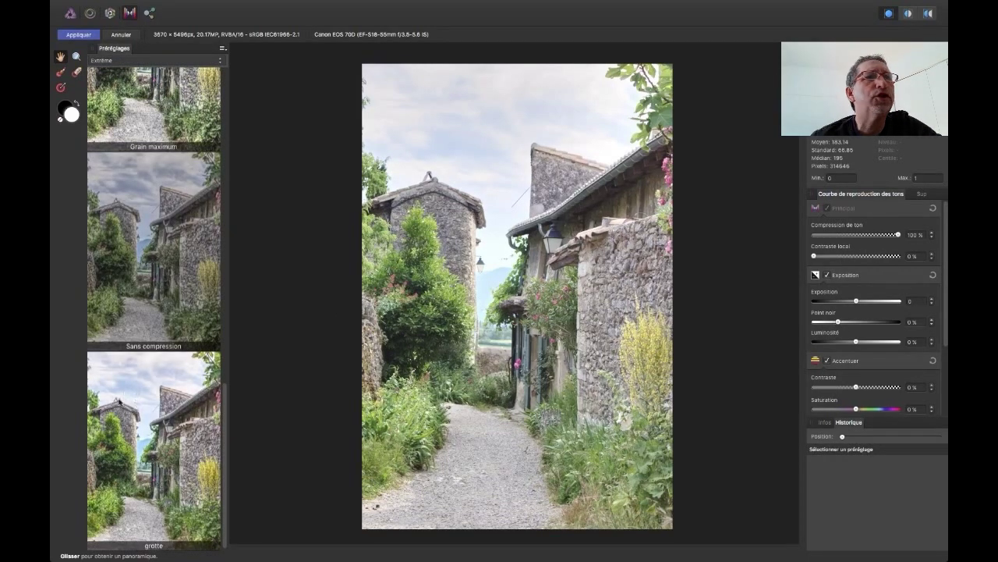
click(157, 434)
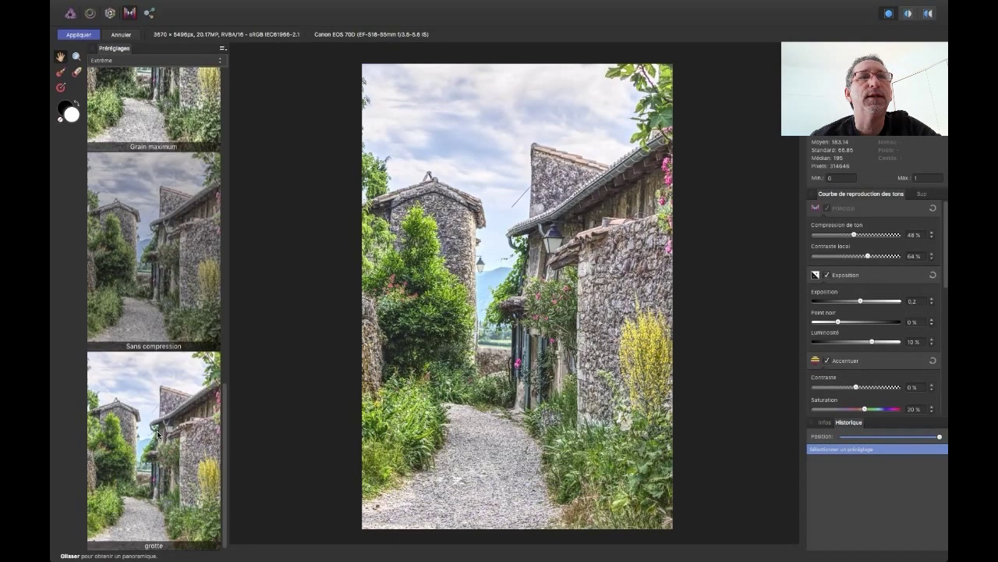
Commit the grotte tone mapping and return to the Photo Persona
key(Return)
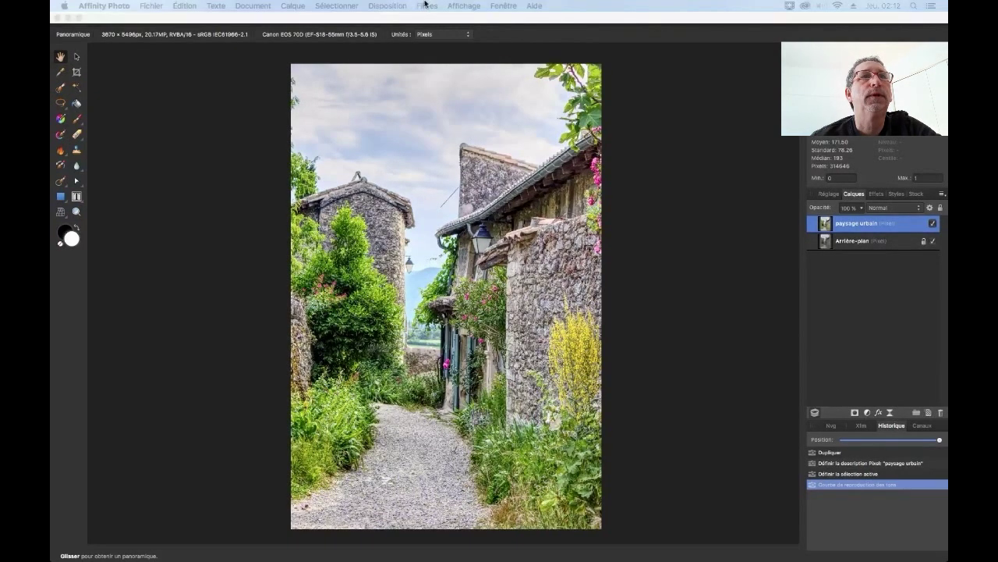
Start the Haze Removal filter with a before/after split preview
click(426, 5)
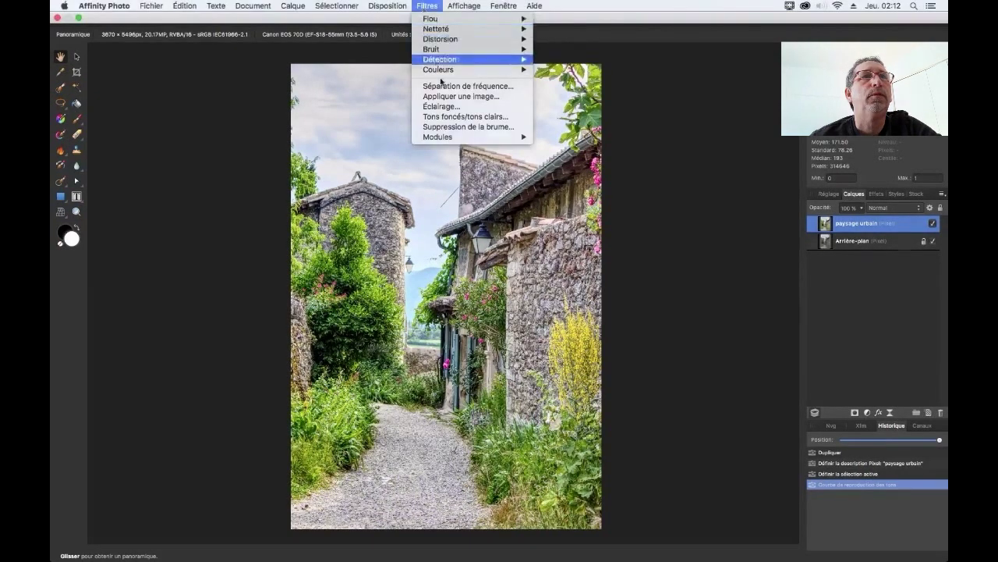
click(458, 127)
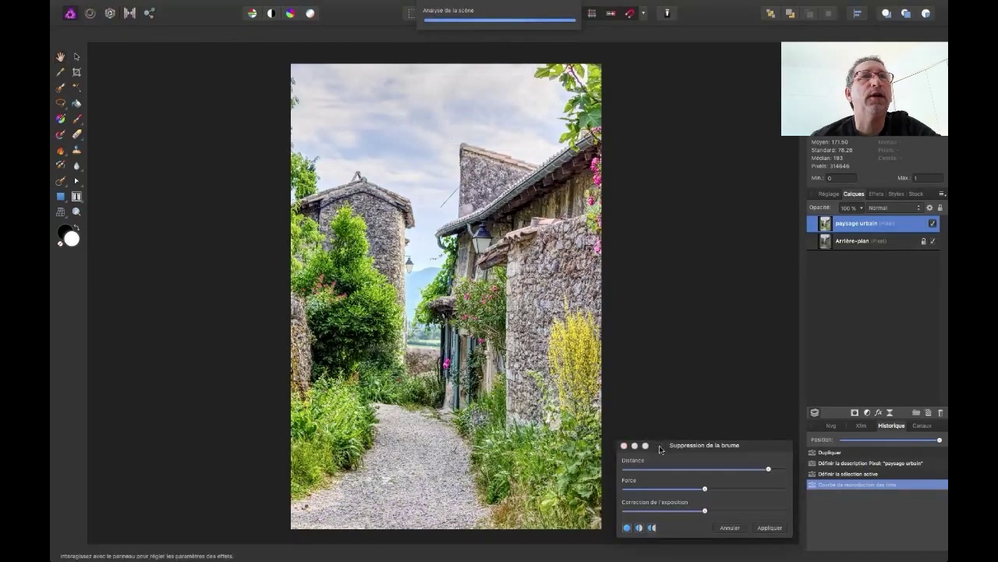
drag(660, 445, 658, 142)
mouse_move(426, 235)
mouse_down()
mouse_move(340, 234)
mouse_move(575, 244)
mouse_move(340, 244)
mouse_move(504, 245)
mouse_move(496, 226)
mouse_up()
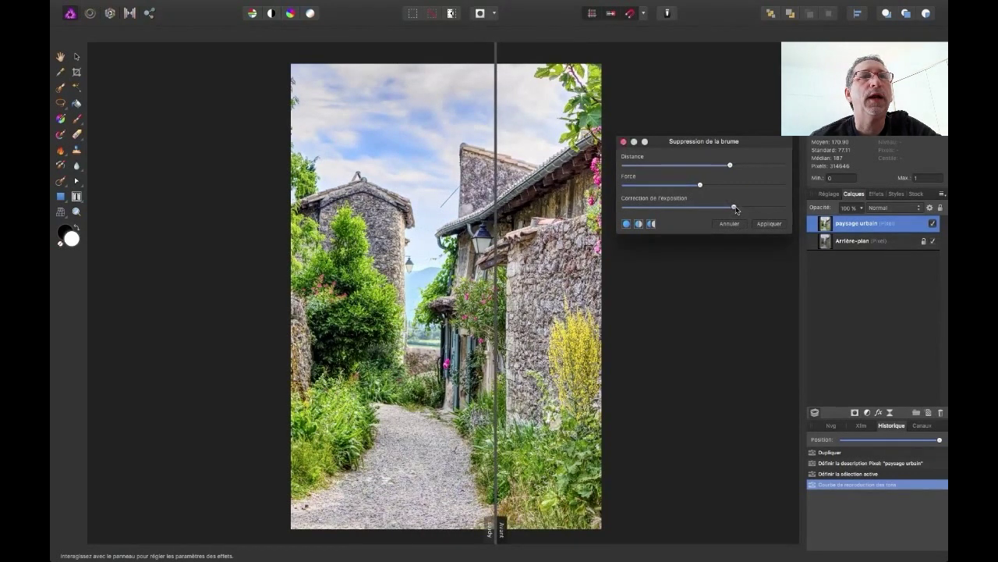
Lower exposure correction, fine-tune haze removal strength, and apply the filter
mouse_move(725, 209)
mouse_down()
mouse_move(709, 212)
mouse_move(741, 210)
mouse_up()
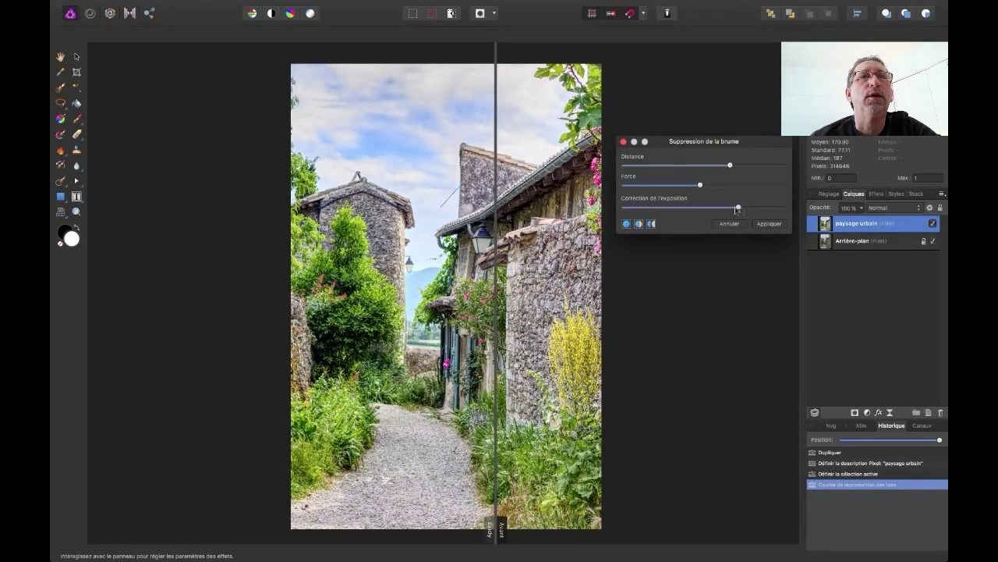
mouse_move(719, 189)
mouse_down()
mouse_move(734, 188)
mouse_move(706, 200)
mouse_up()
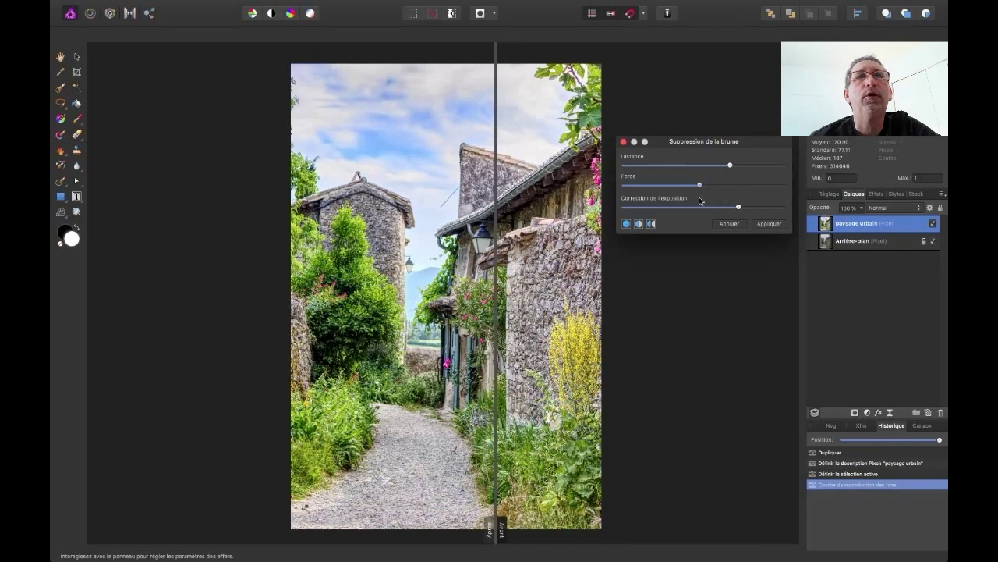
drag(737, 194, 699, 197)
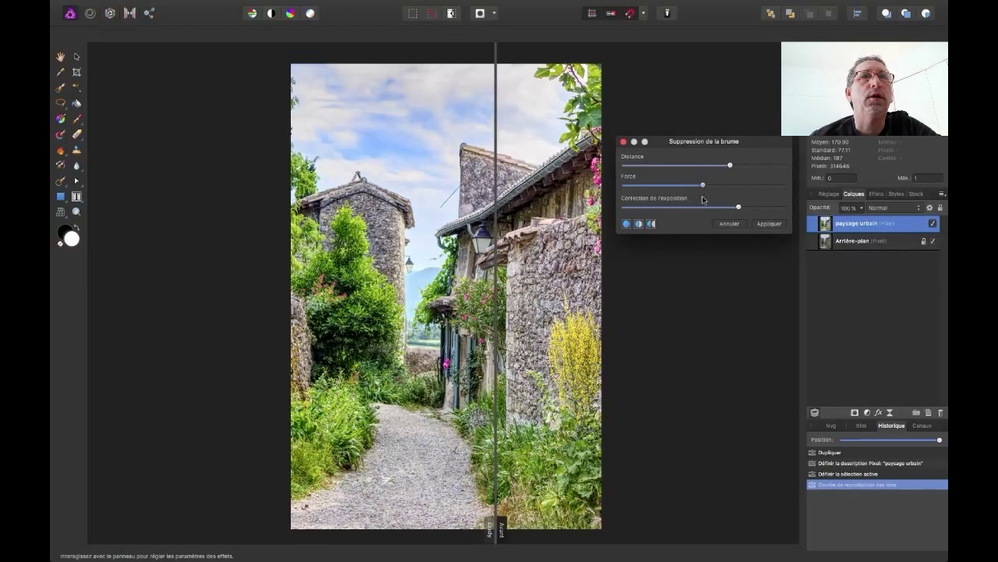
mouse_move(496, 145)
mouse_down()
mouse_move(316, 140)
mouse_move(567, 183)
mouse_move(428, 195)
mouse_up()
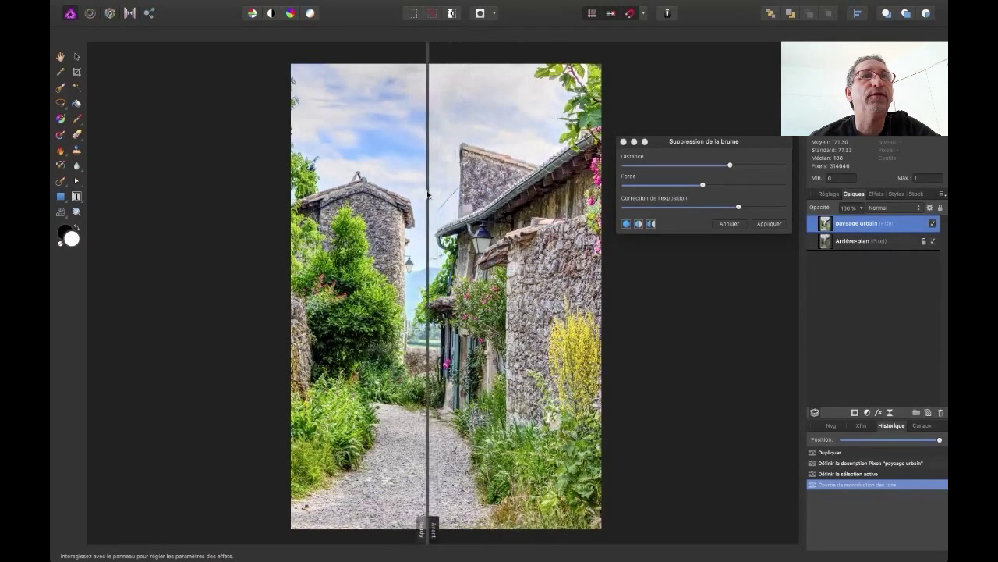
click(765, 226)
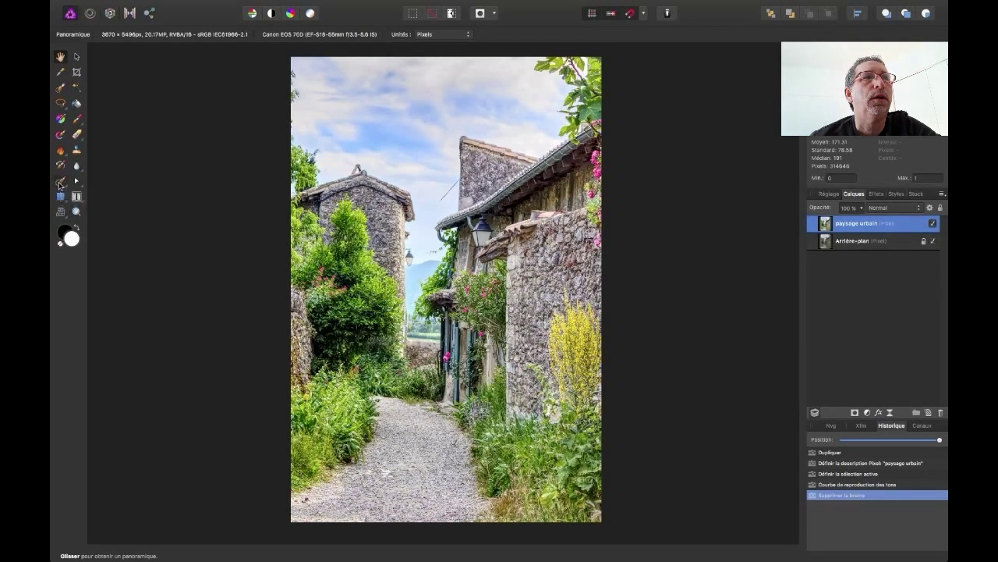
Zoom in on the overhead wire and paint it out with a 44 px inpainting brush
click(59, 184)
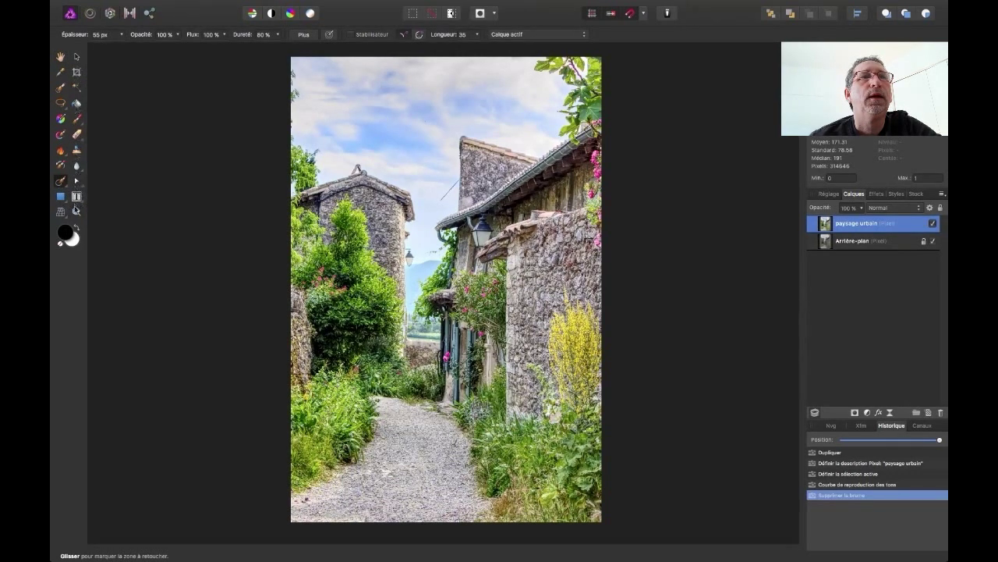
click(76, 212)
drag(418, 262, 492, 189)
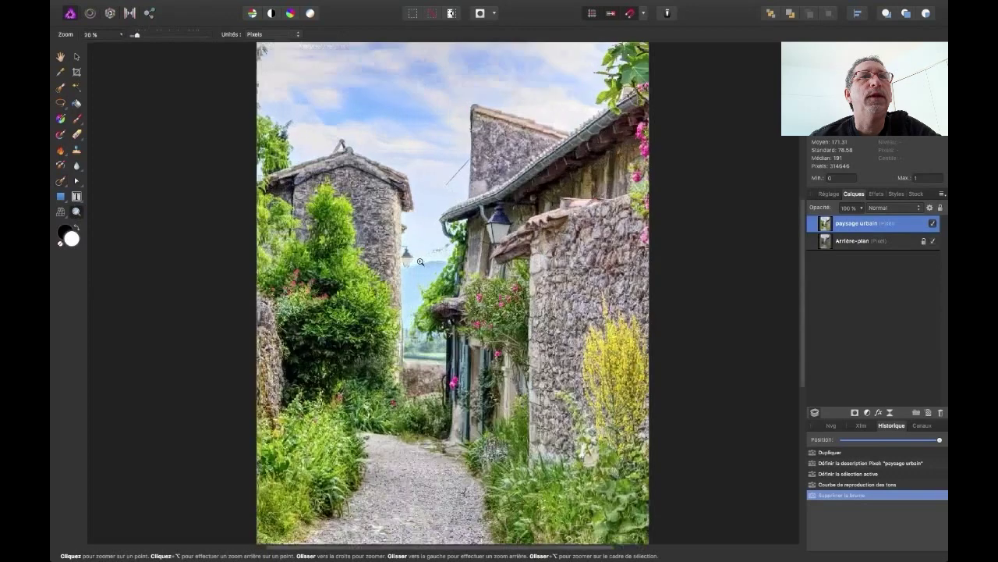
click(472, 138)
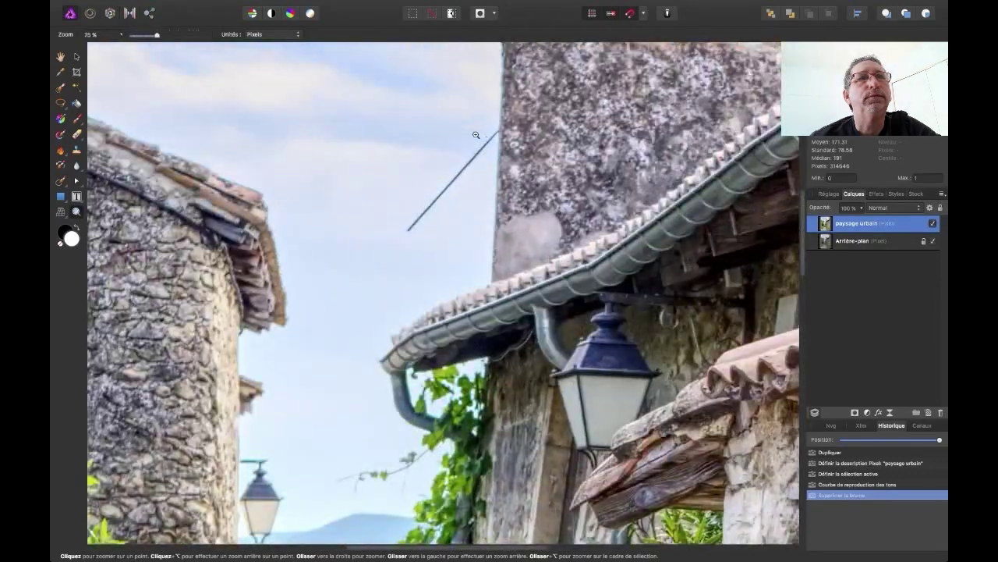
click(60, 182)
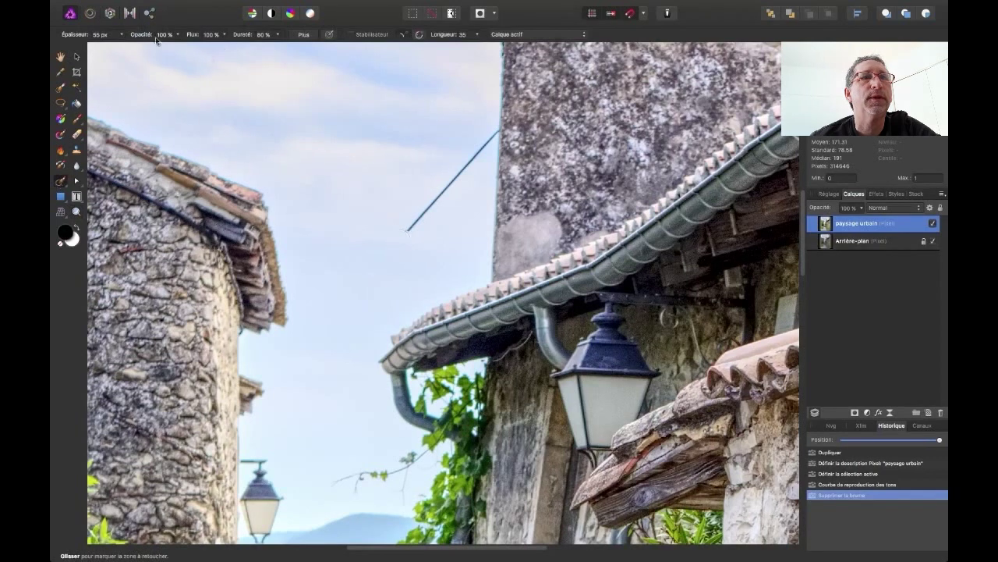
click(122, 35)
drag(121, 50, 108, 51)
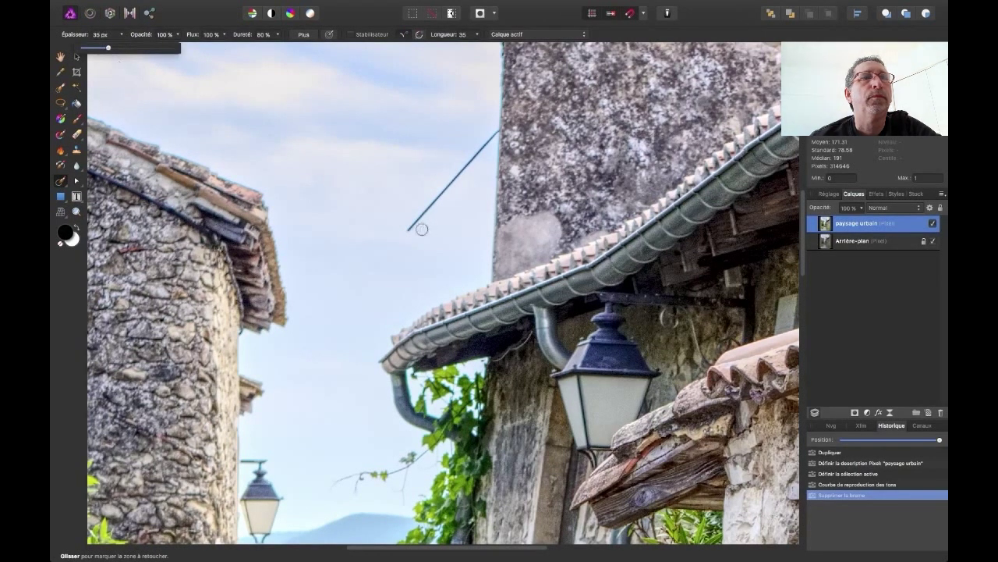
drag(407, 233, 493, 135)
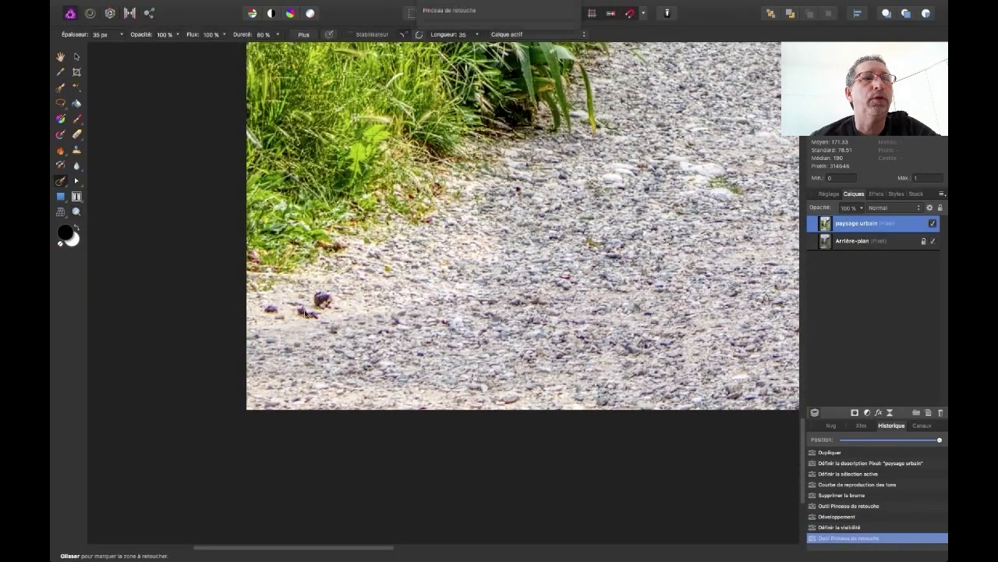
Inpaint the small dark stones on the gravel path, then fit the photo to the window
mouse_move(315, 318)
mouse_down()
mouse_move(306, 311)
mouse_move(314, 314)
mouse_up()
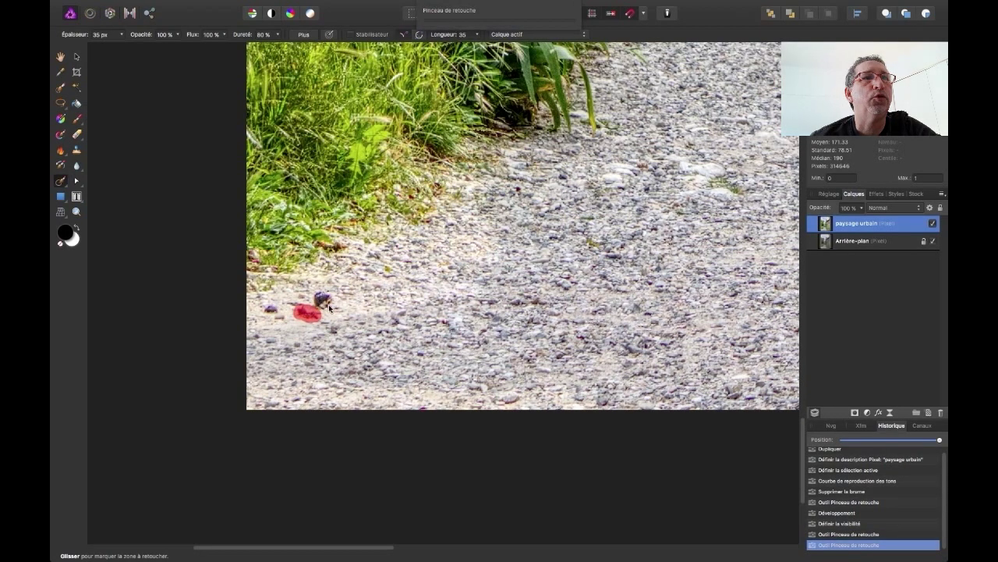
drag(266, 306, 286, 320)
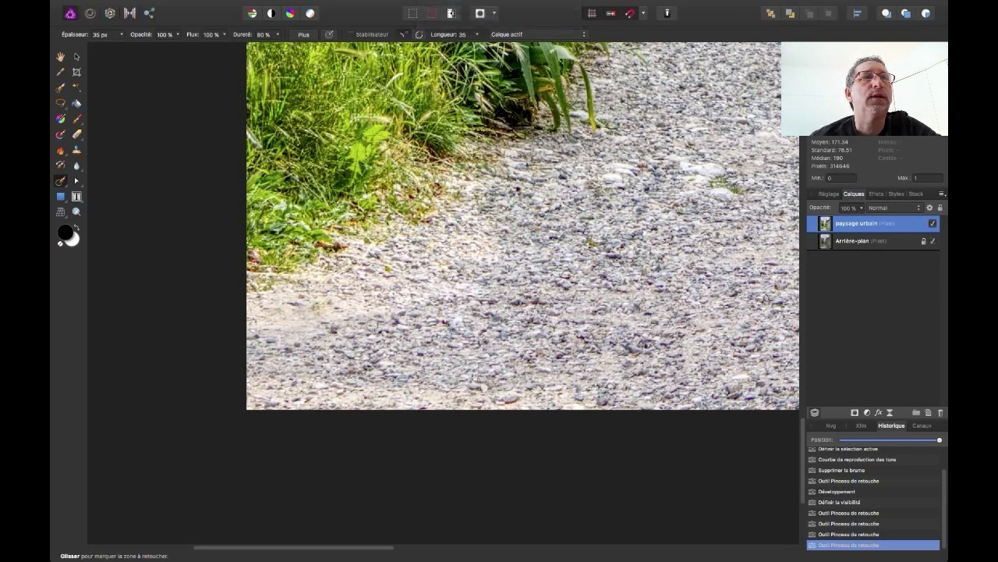
key(ctrl+0)
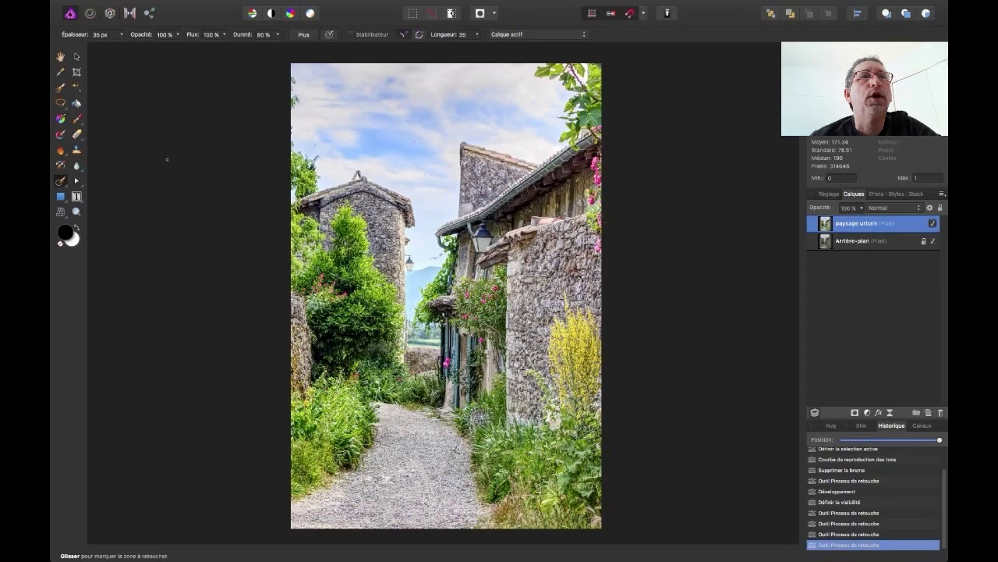
Apply a 5:7 crop with the frame shifted down to cut sky from the top
click(76, 72)
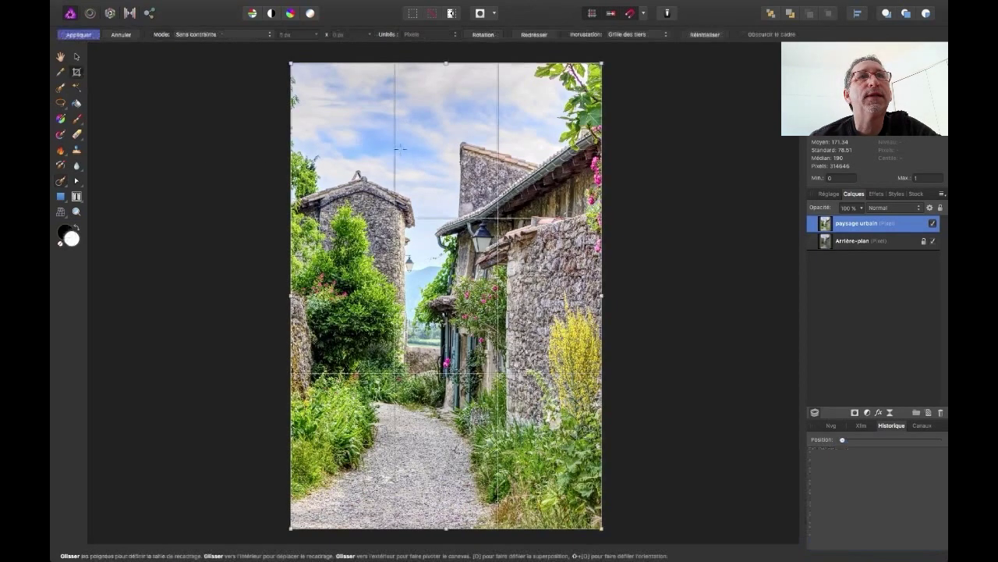
click(266, 36)
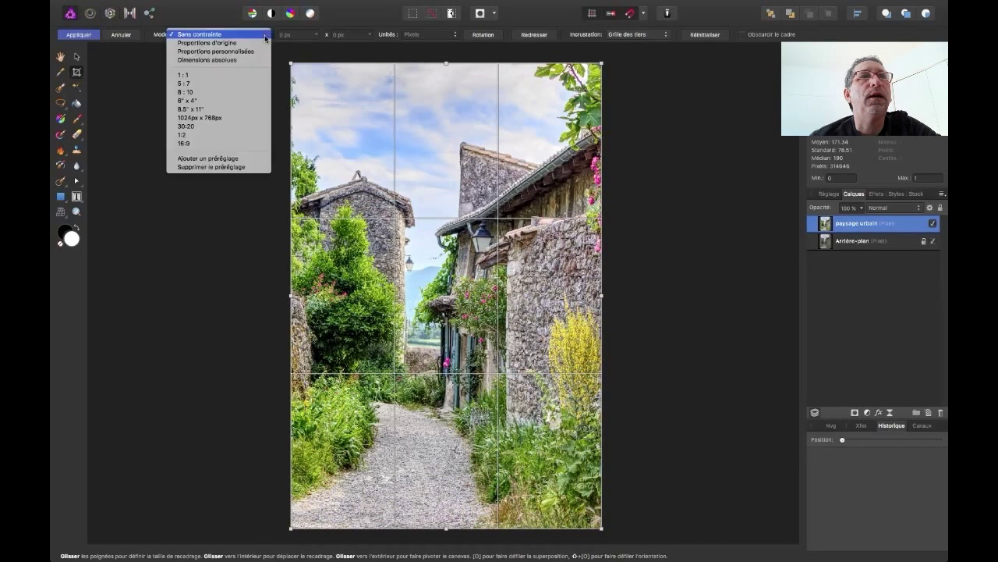
click(247, 84)
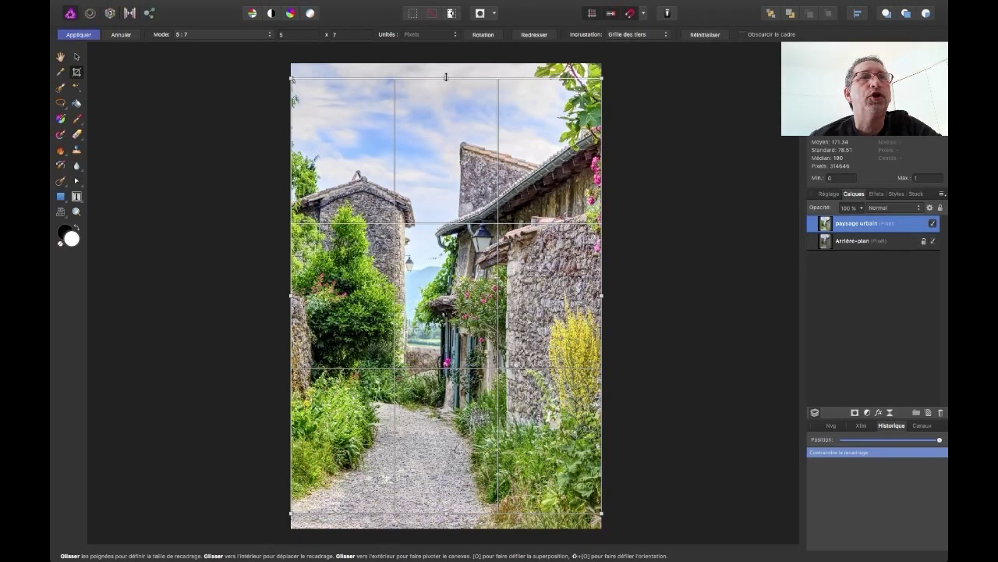
drag(437, 126, 437, 137)
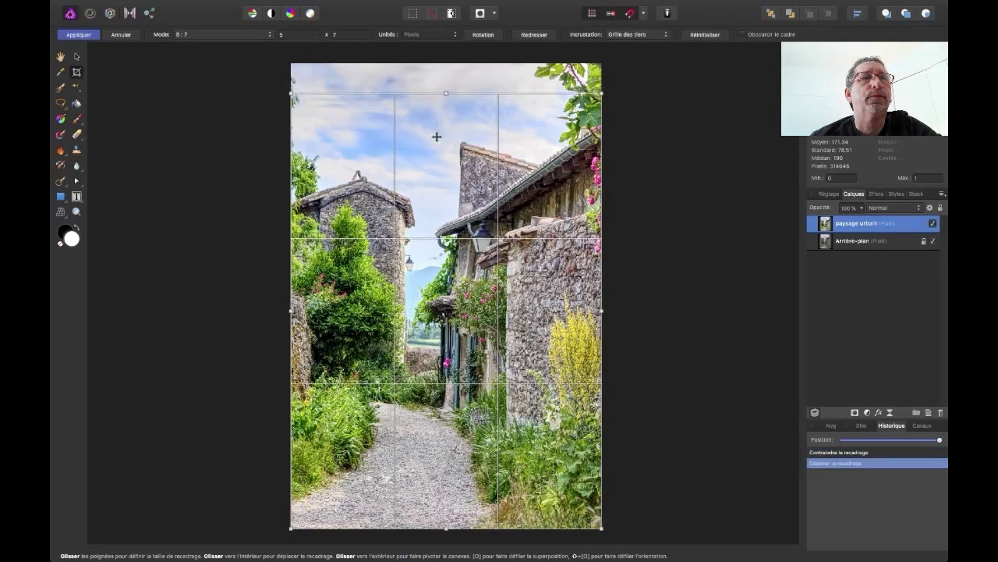
click(78, 34)
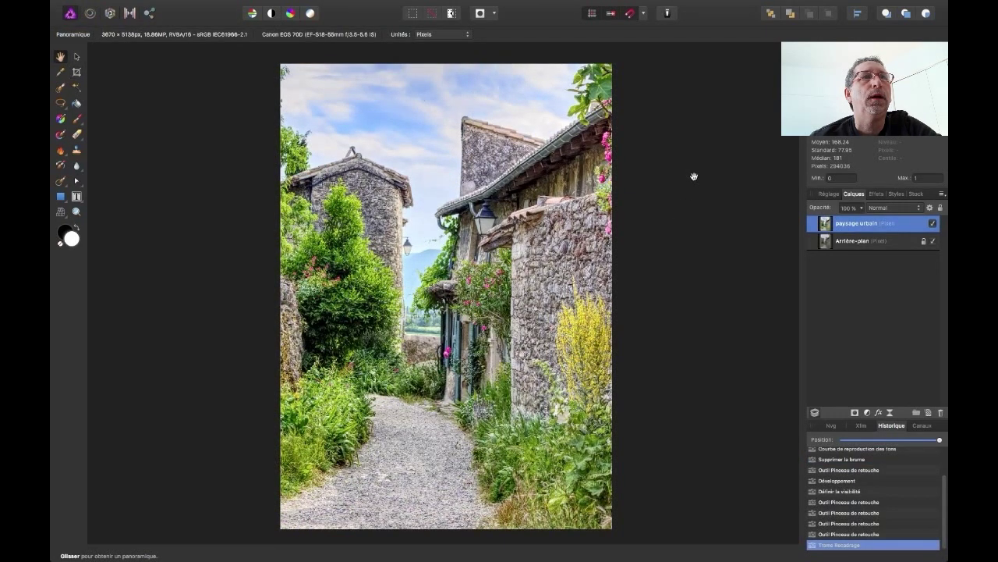
Zoom in to about 50% on the left stone tower's roof and surrounding sky
scroll(694, 176, down, 2)
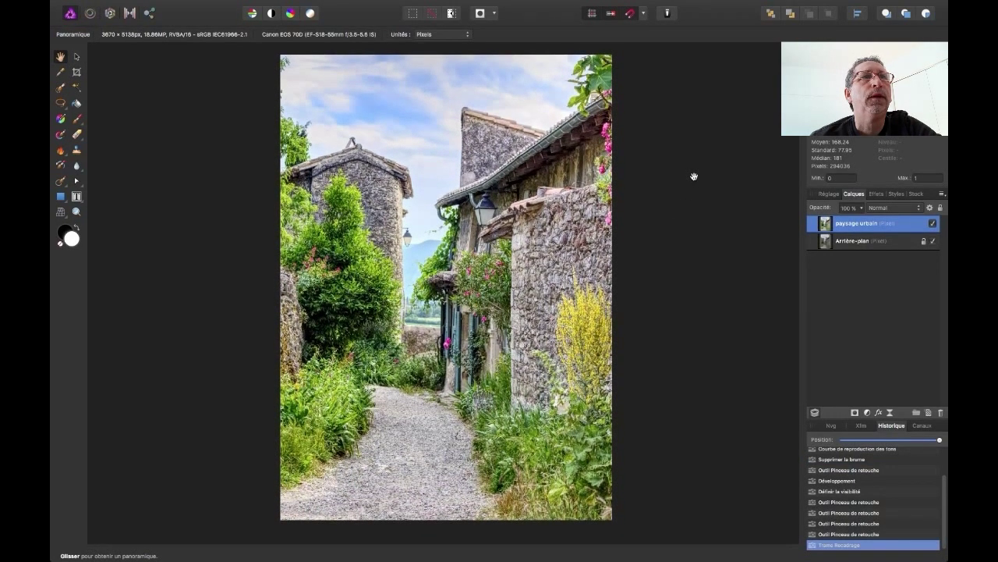
scroll(694, 176, up, 1)
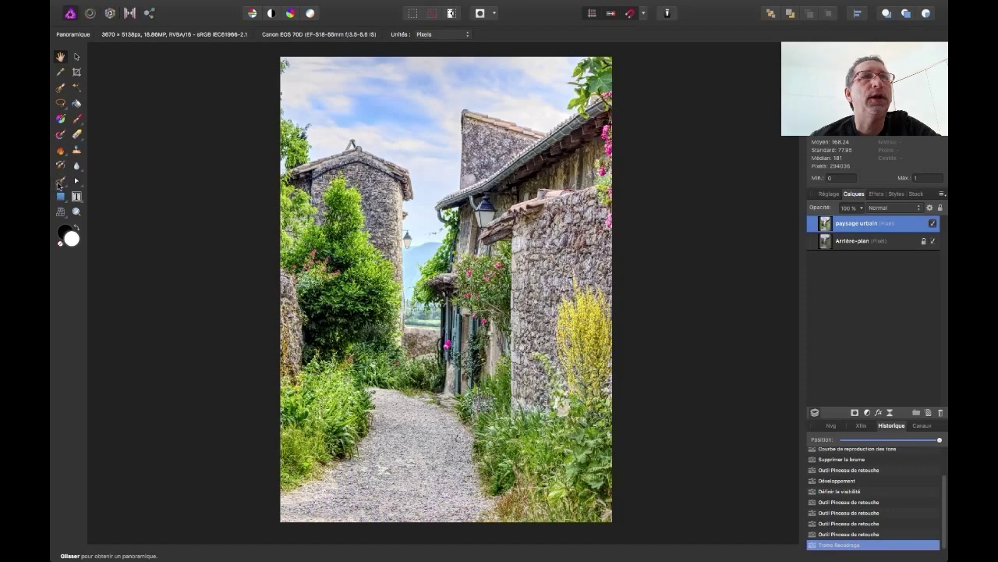
click(60, 182)
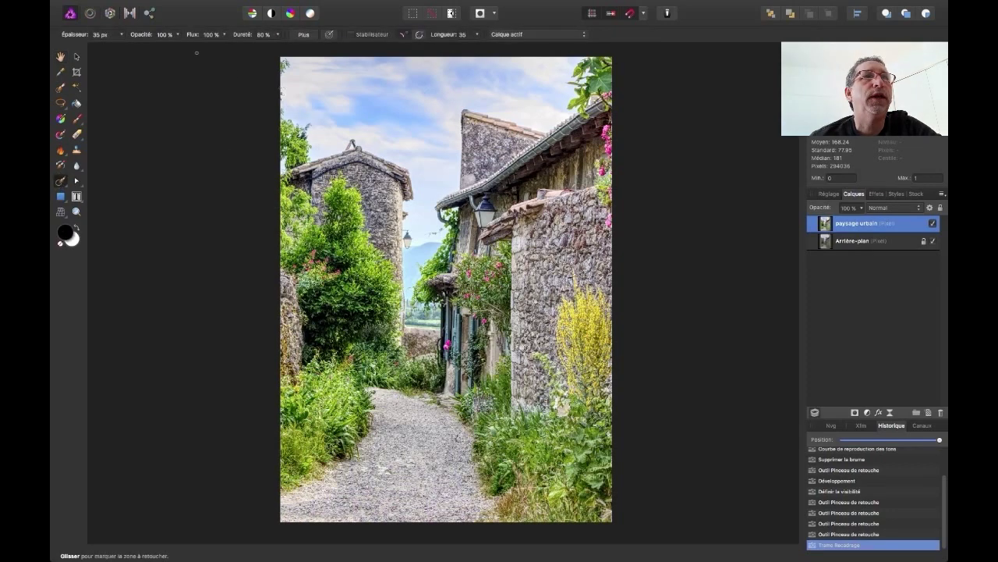
click(77, 212)
click(292, 98)
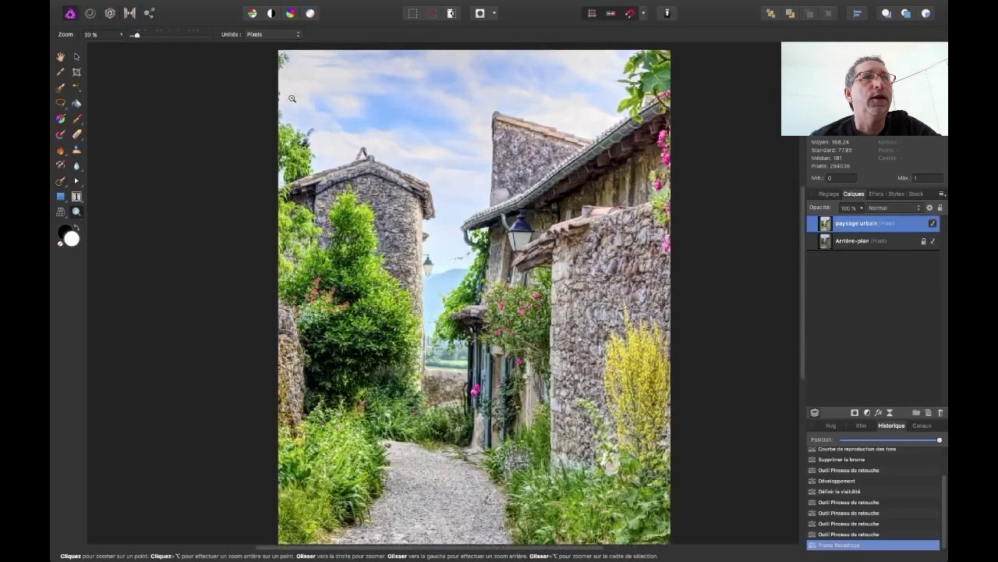
click(292, 98)
click(296, 99)
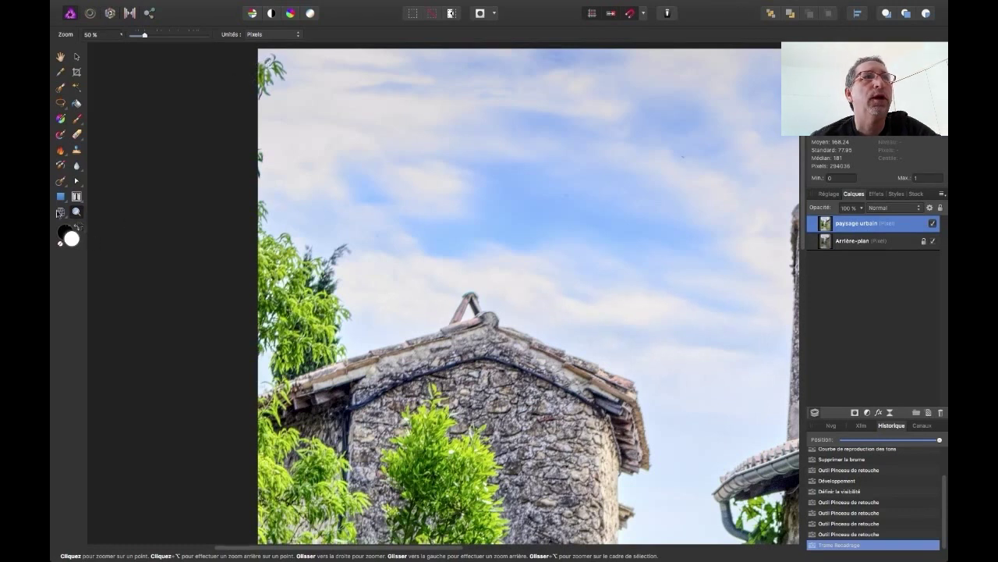
click(61, 182)
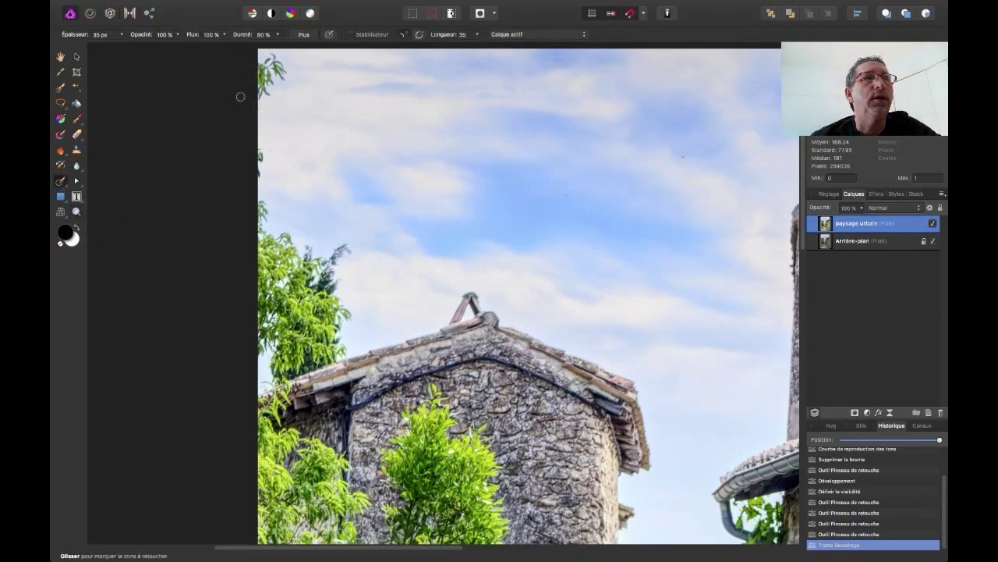
Paint out the stray leaves at the top-left edge with a 100 px inpainting brush
click(121, 35)
drag(119, 47, 140, 47)
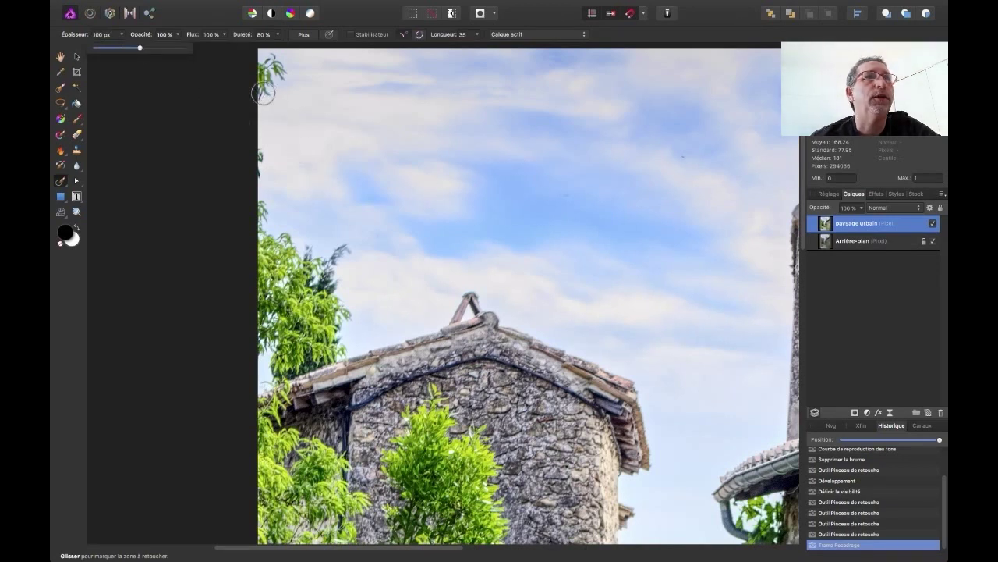
drag(265, 97, 271, 74)
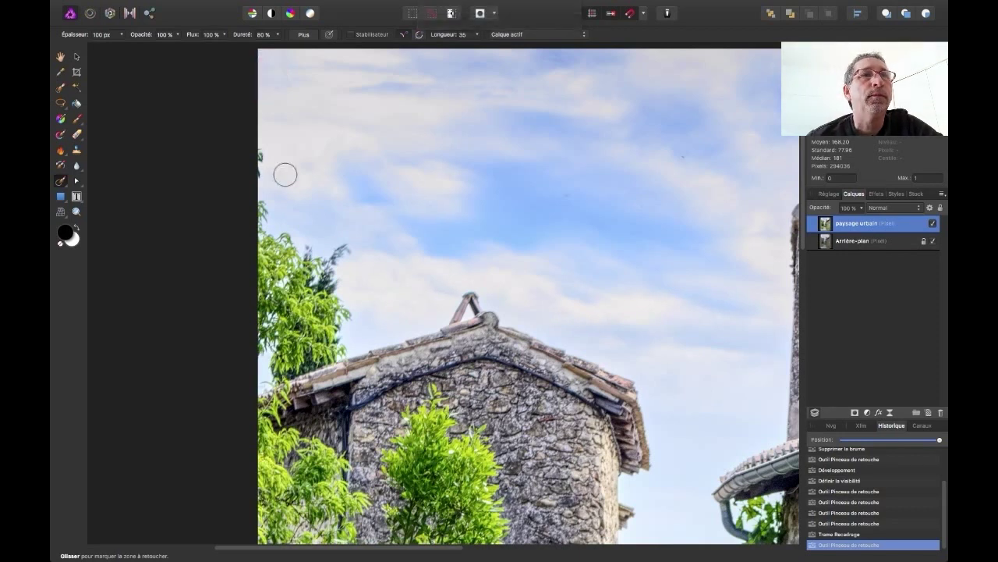
drag(263, 167, 265, 161)
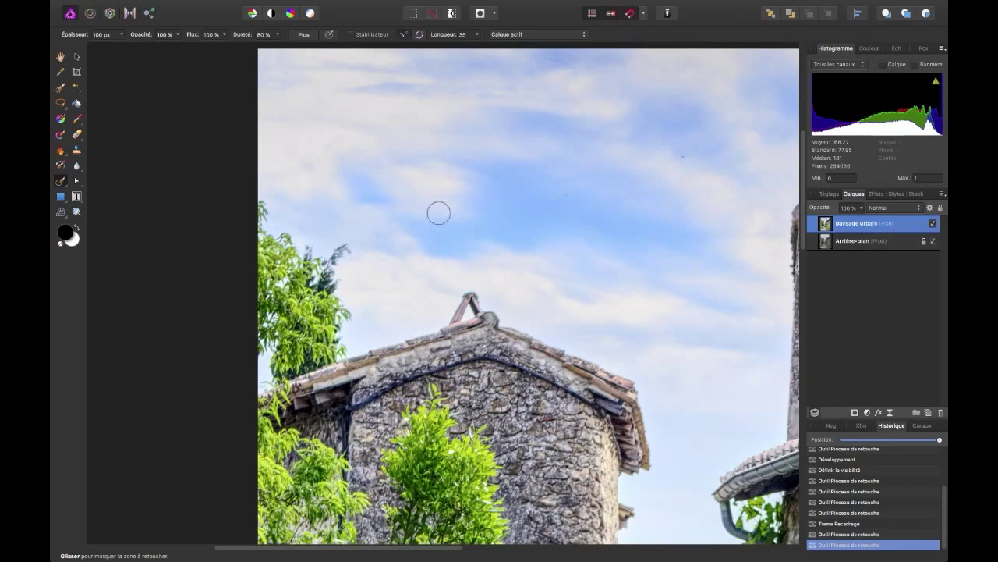
Dab out the small sky specks with a 22 px brush and fit the photo to the window
click(121, 34)
drag(113, 49, 95, 50)
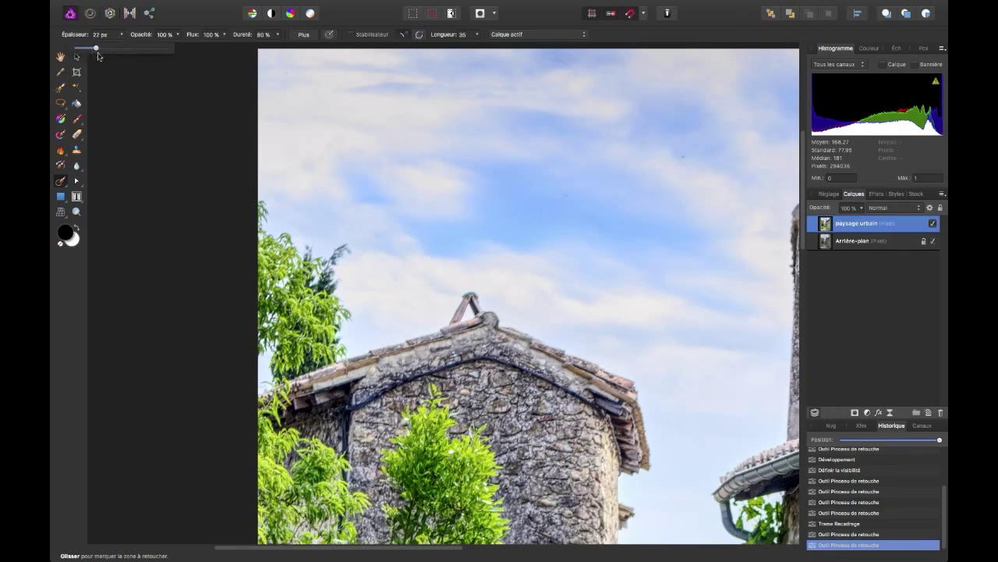
click(566, 196)
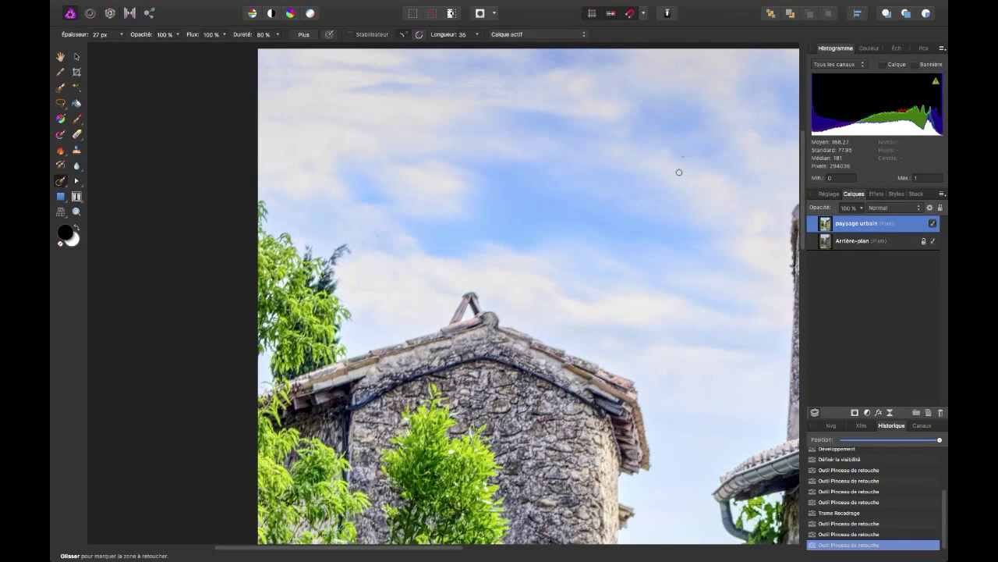
drag(681, 156, 685, 158)
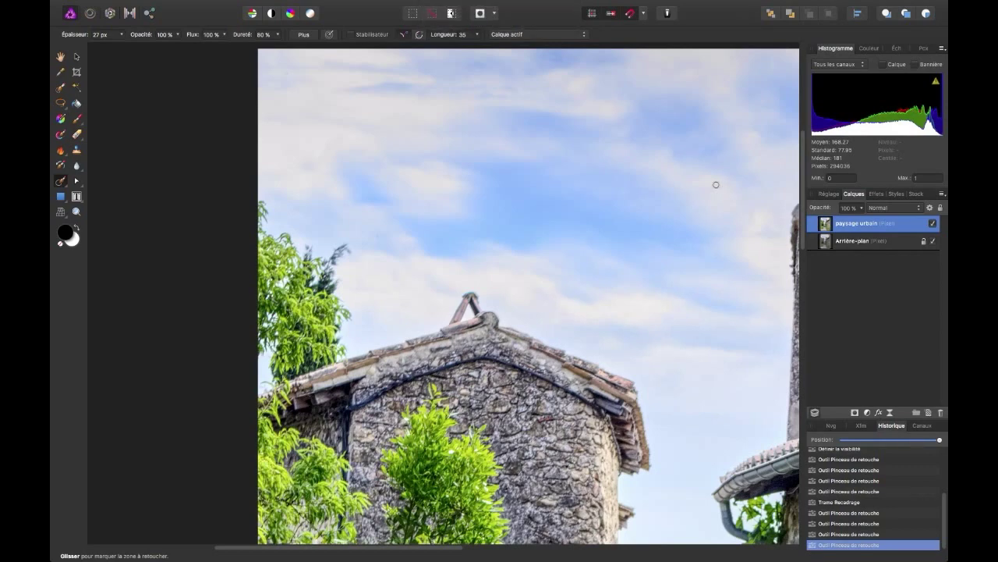
key(ctrl+0)
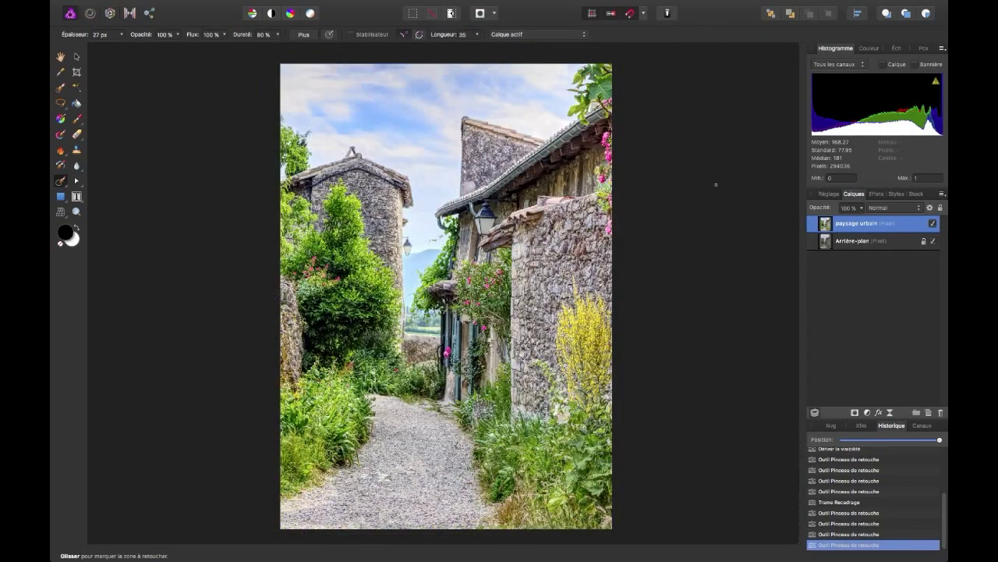